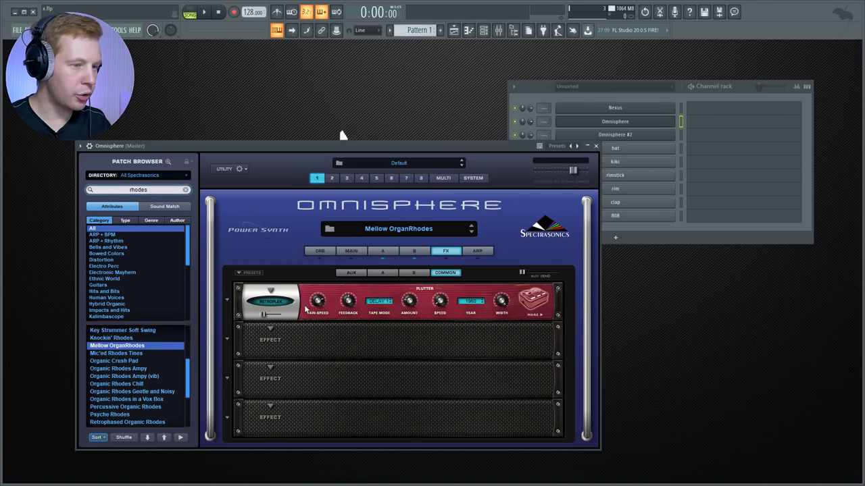
Open the Omnisphere #2 channel's instrument to check its loaded patch, and close it
click(615, 135)
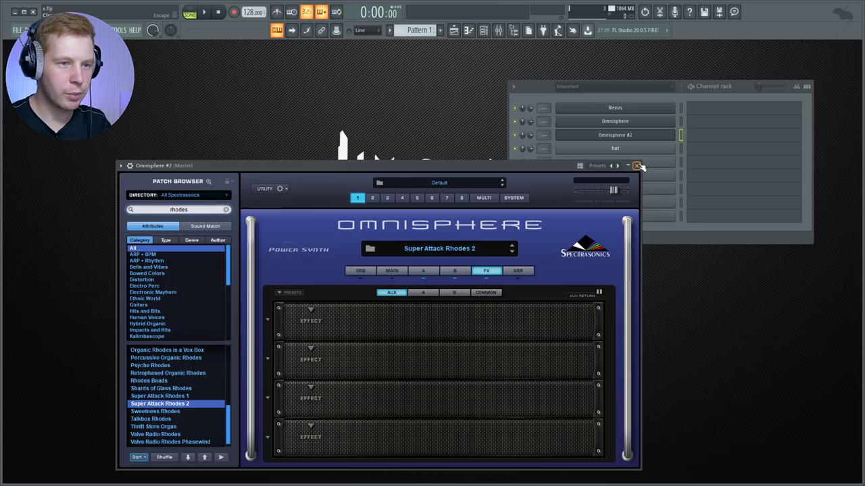
click(660, 130)
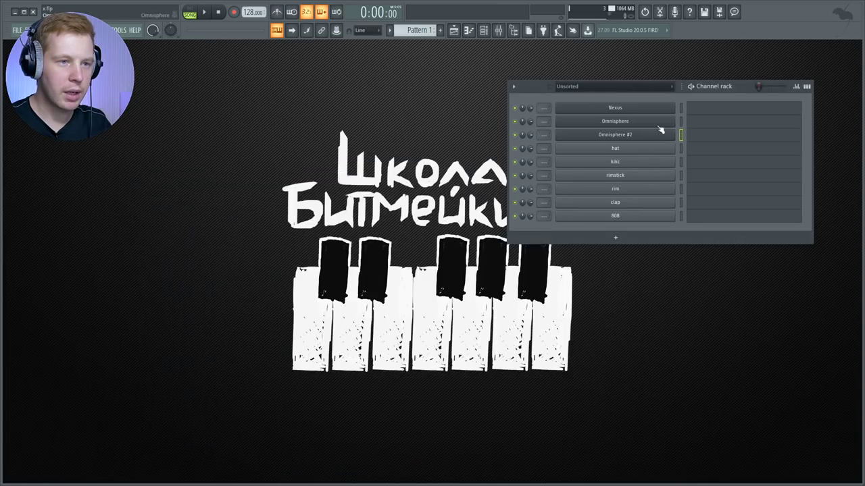
click(669, 111)
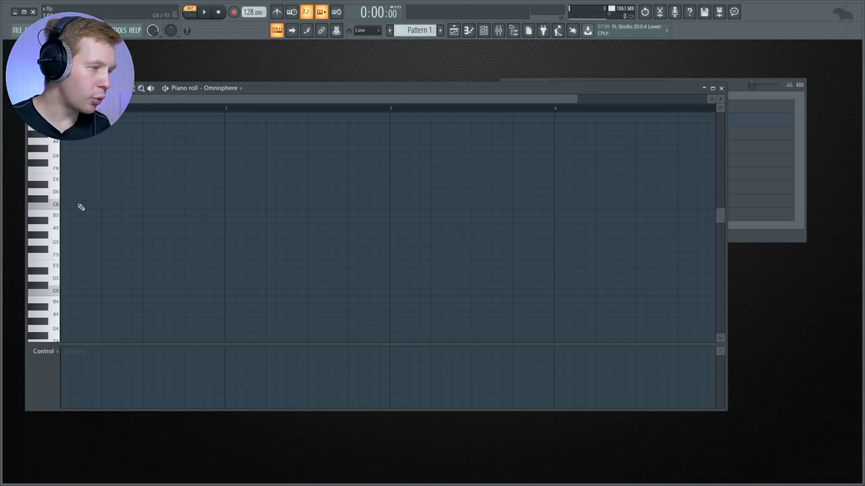
Place a chord of A4, C5 and F5 at the start of bar 1 in the Omnisphere pattern and audition it
click(69, 317)
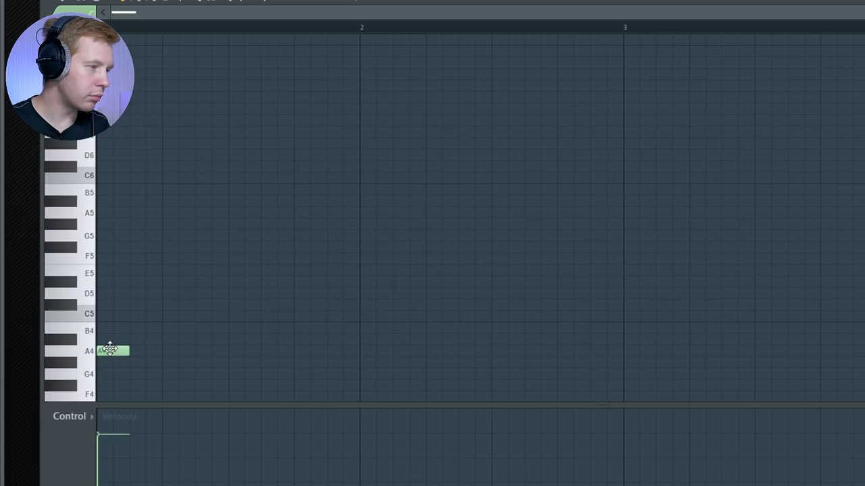
drag(110, 329, 110, 316)
drag(110, 248, 110, 260)
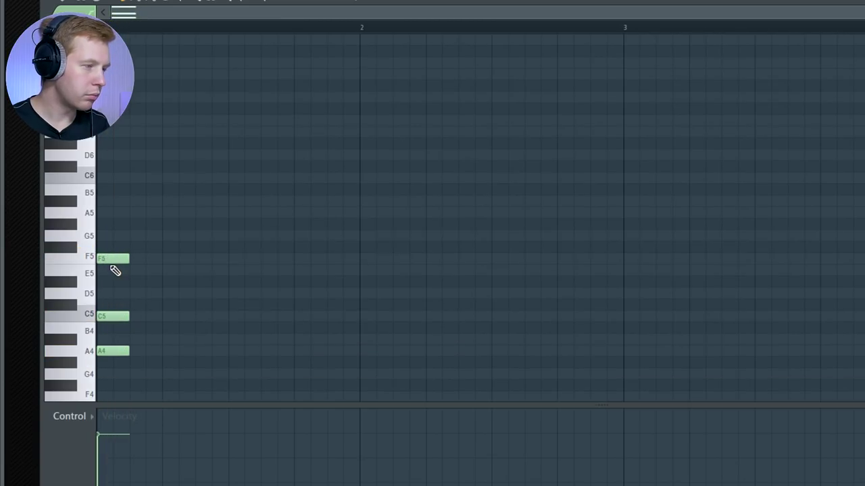
scroll(140, 286, down, 3)
key(space)
key(space)
Add a second chord of G4, B4 and E5 on beat 2 of bar 1 and play it
drag(183, 115, 185, 252)
key(space)
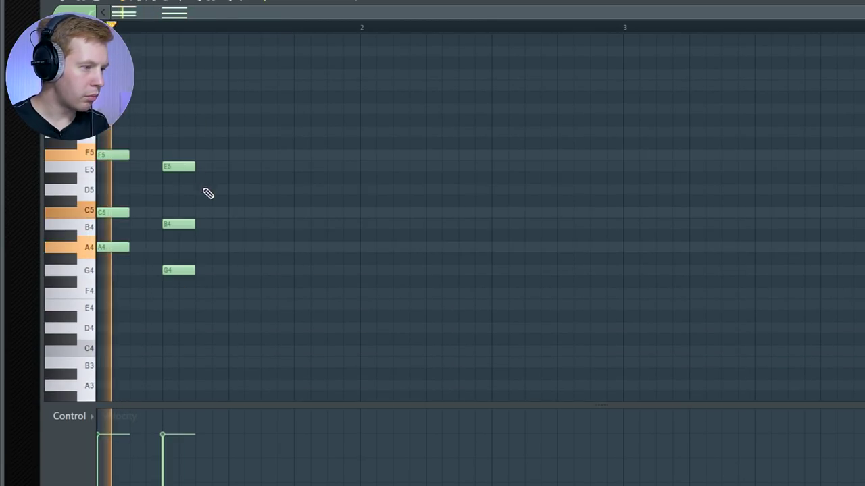
key(space)
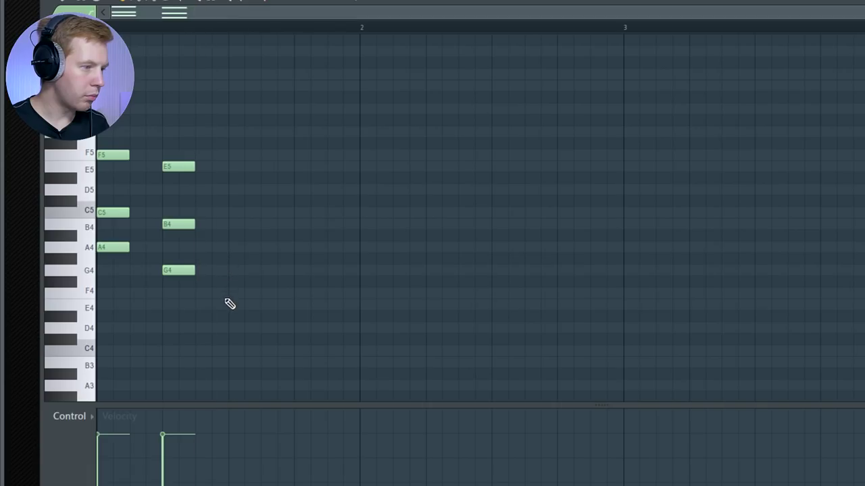
Add a C4, E4 and A4 chord on beat 3, copy it to beat 4, and play the progression
click(231, 304)
click(231, 248)
click(231, 351)
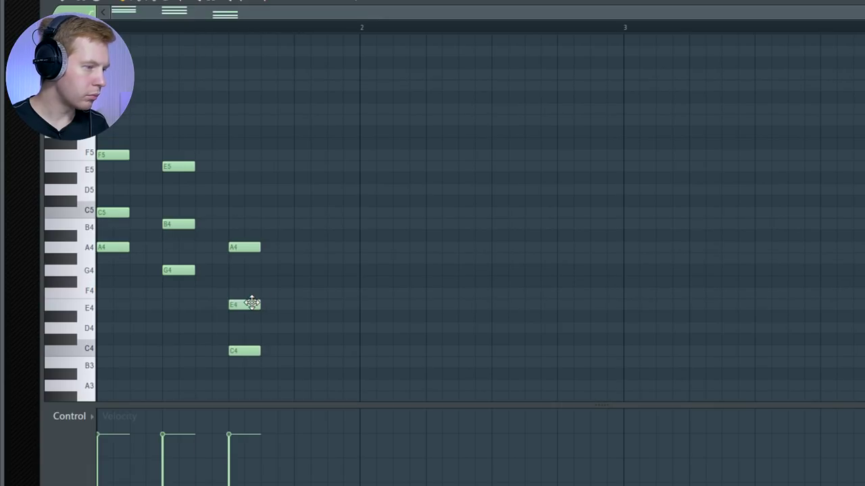
key(space)
drag(283, 233, 252, 348)
drag(320, 196, 249, 379)
key(space)
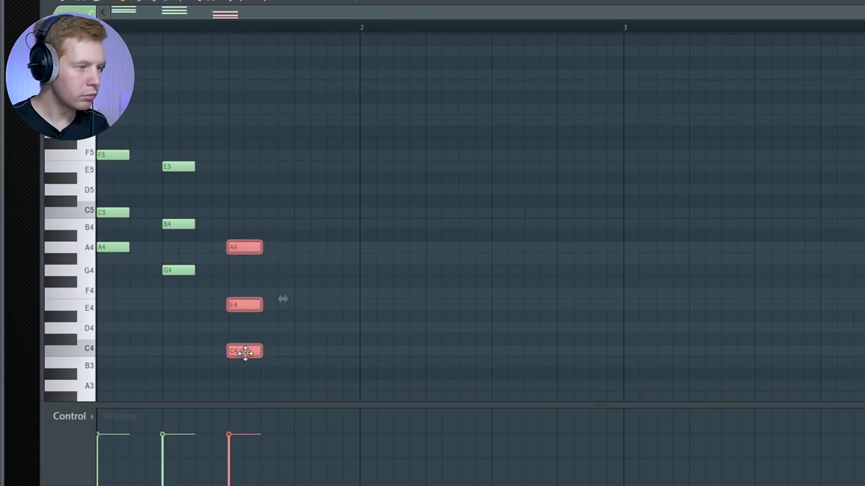
drag(245, 351, 312, 352)
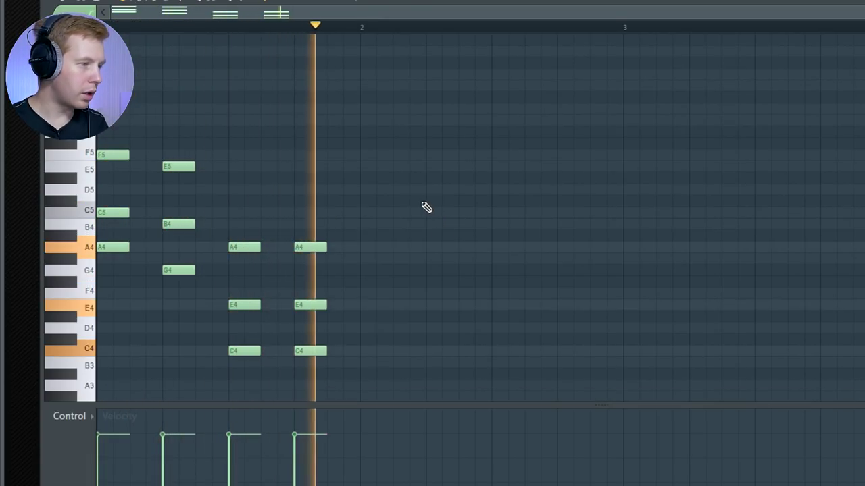
key(space)
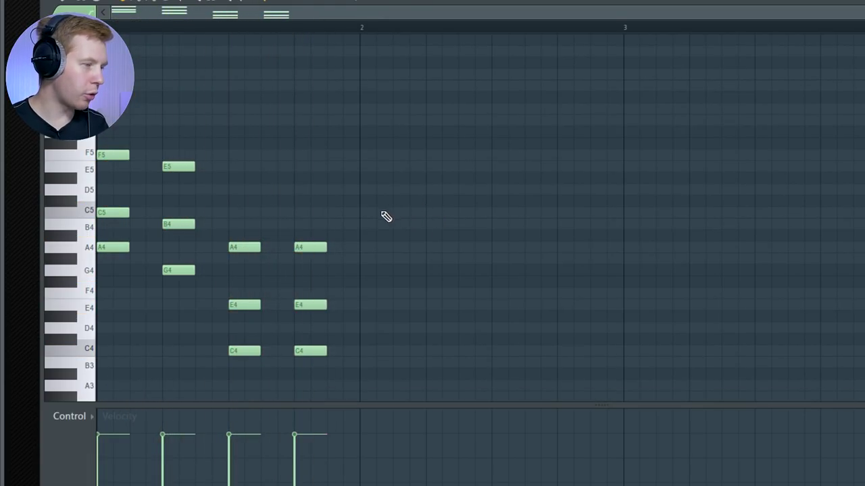
Lower the top notes of the first two chords by an octave to F4 and E4, and highlight each chord
drag(181, 155, 177, 187)
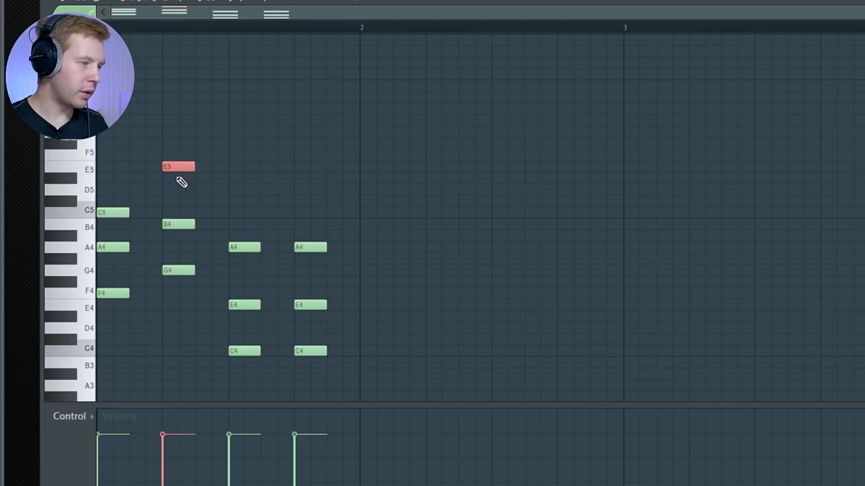
key(ctrl+Down)
drag(101, 200, 154, 332)
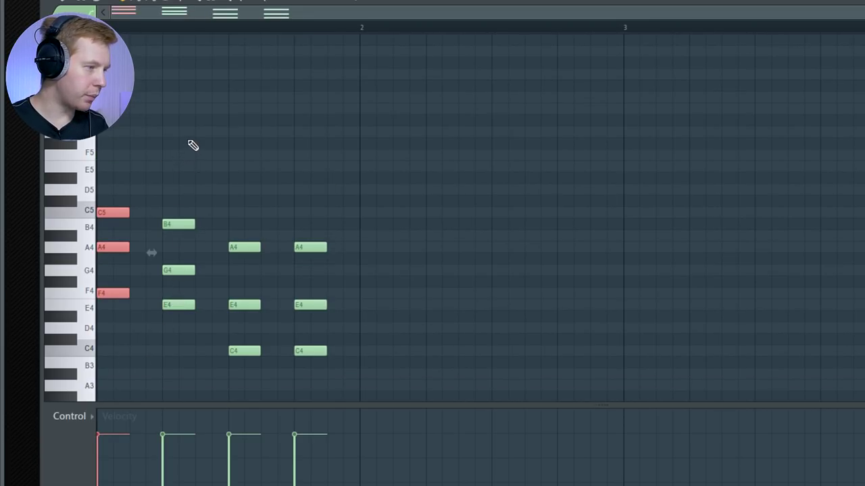
drag(192, 146, 145, 363)
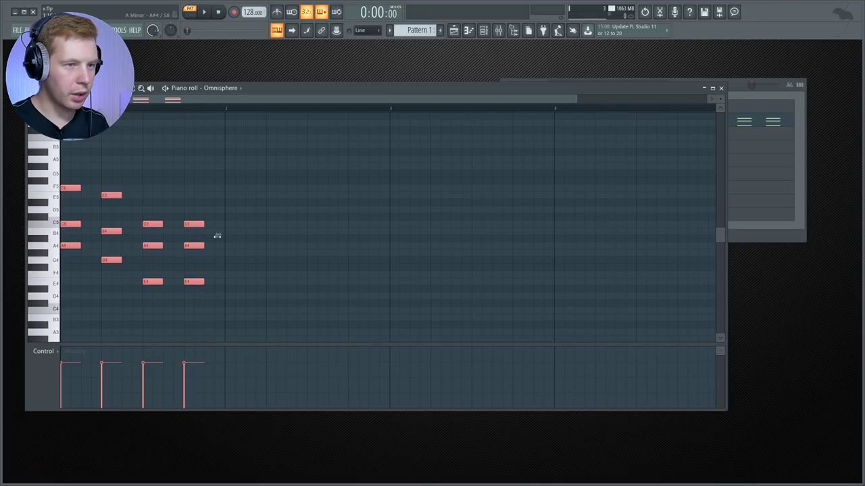
Stretch the four chords across four bars so each starts its own bar, and play them
drag(212, 234, 617, 231)
key(space)
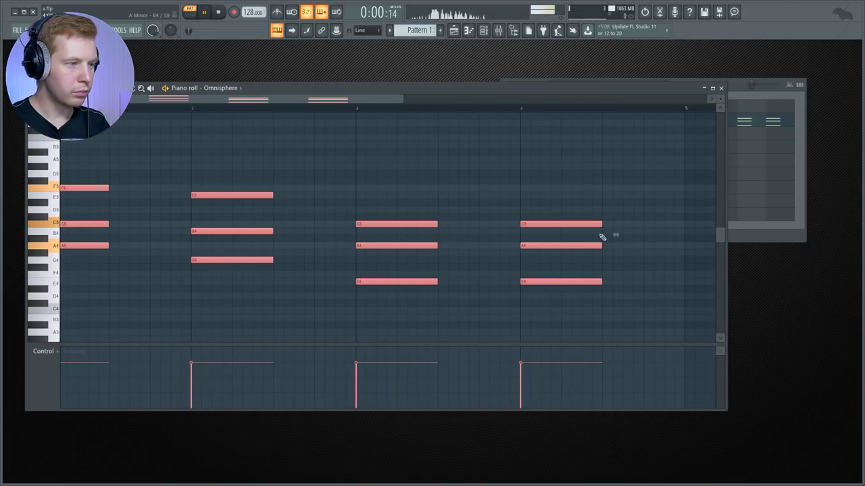
ctrl+click(330, 278)
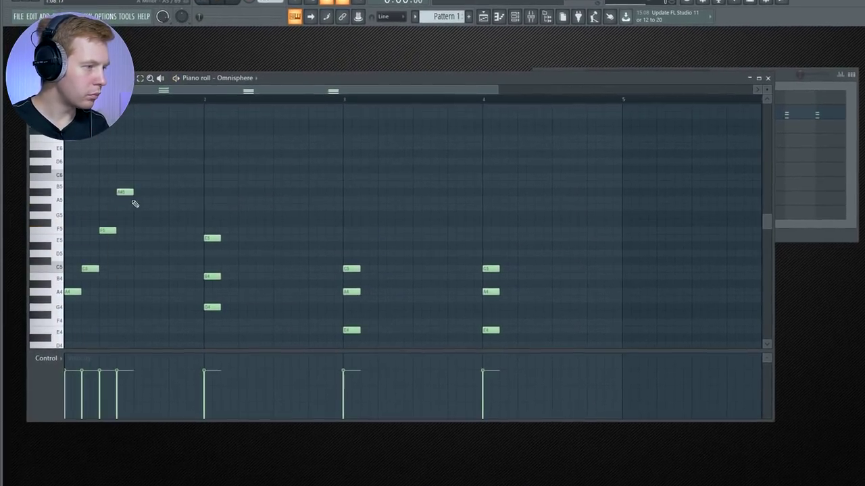
Continue bar 1's arpeggio after A4, C5 and F5 with F6, C6, A5, F5 and C5, auditioning it along the way
drag(126, 193, 126, 138)
drag(143, 161, 158, 174)
key(space)
key(space)
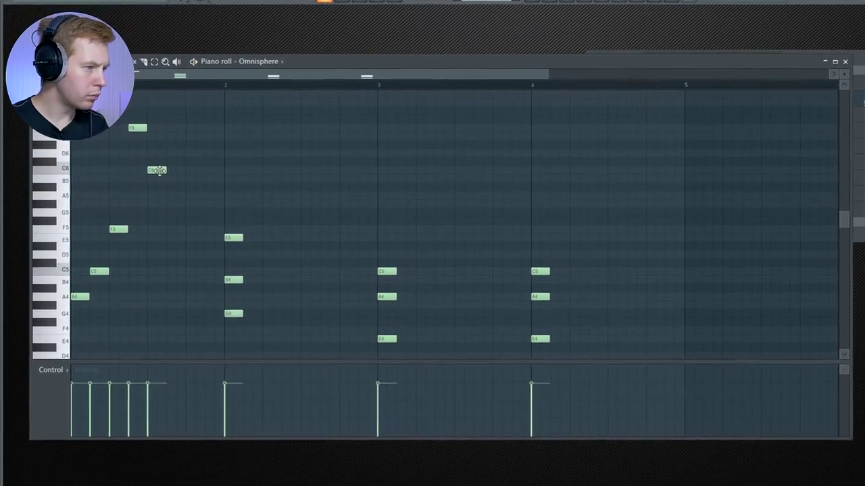
click(170, 196)
key(space)
key(space)
click(187, 230)
drag(201, 256, 202, 272)
key(space)
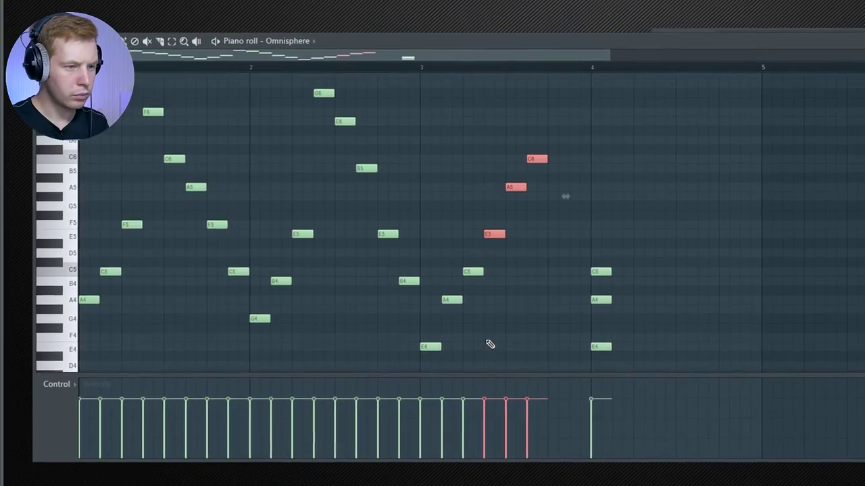
Complete bar 3's arpeggio after E4, A4 and C5 with the falling notes C6, A5, E5, C5 and A4
ctrl+click(490, 344)
drag(495, 235, 539, 238)
drag(537, 159, 494, 160)
key(space)
click(558, 271)
drag(579, 291, 579, 301)
key(space)
Delete the block chord in bar 4 and replace it with a copy of bar 3's arpeggio
drag(574, 258, 555, 356)
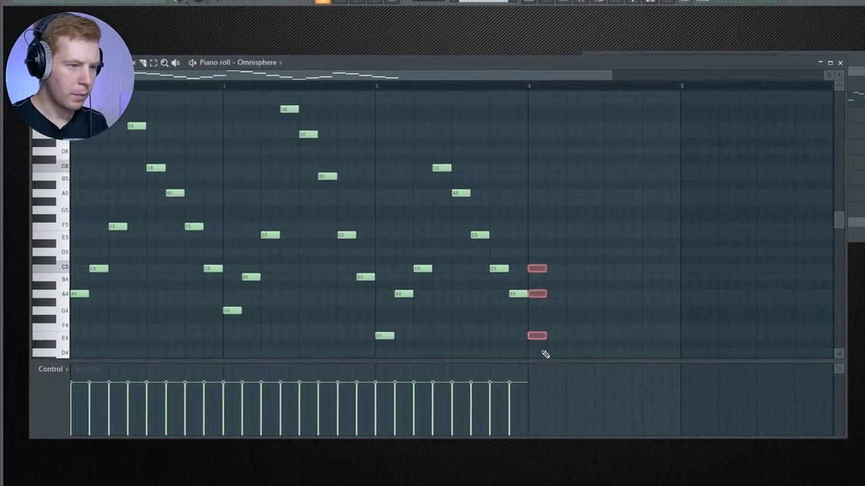
key(Delete)
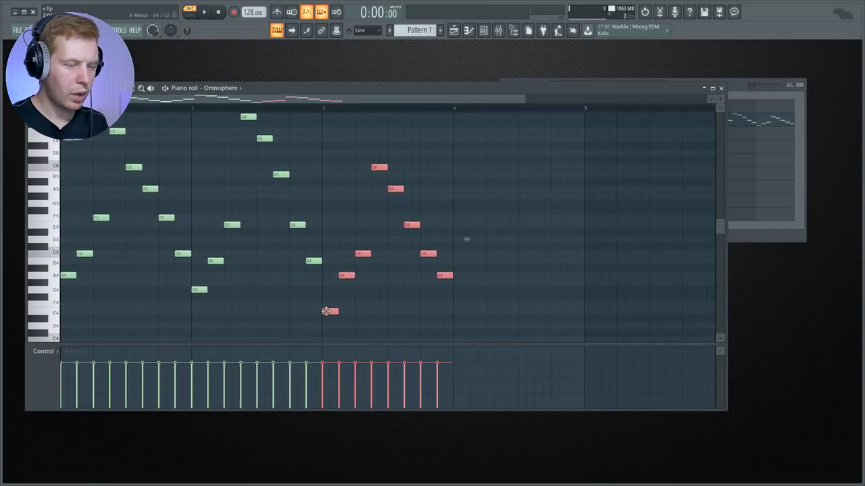
drag(388, 338, 553, 338)
click(458, 297)
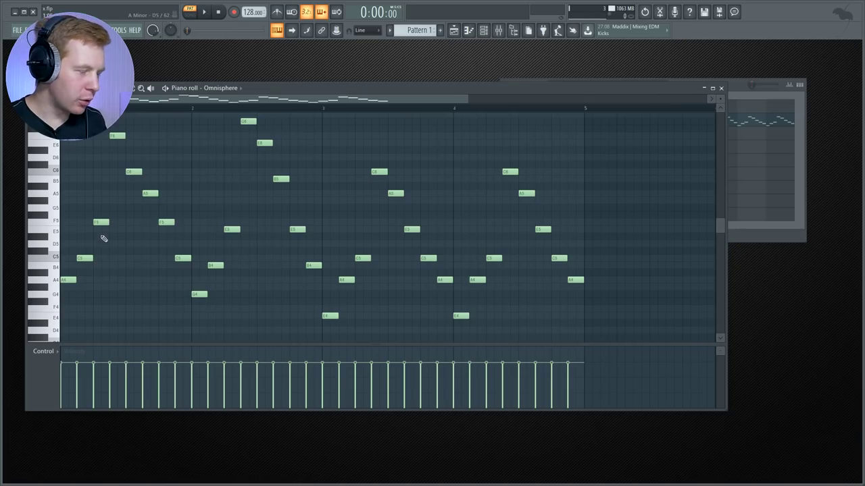
Highlight the rising notes and the falling notes of bar 1's arpeggio
drag(112, 215, 42, 355)
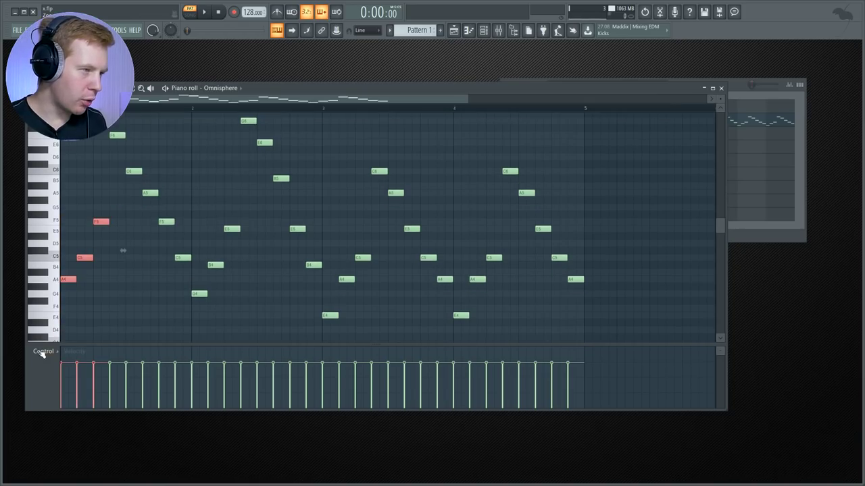
drag(111, 120, 184, 237)
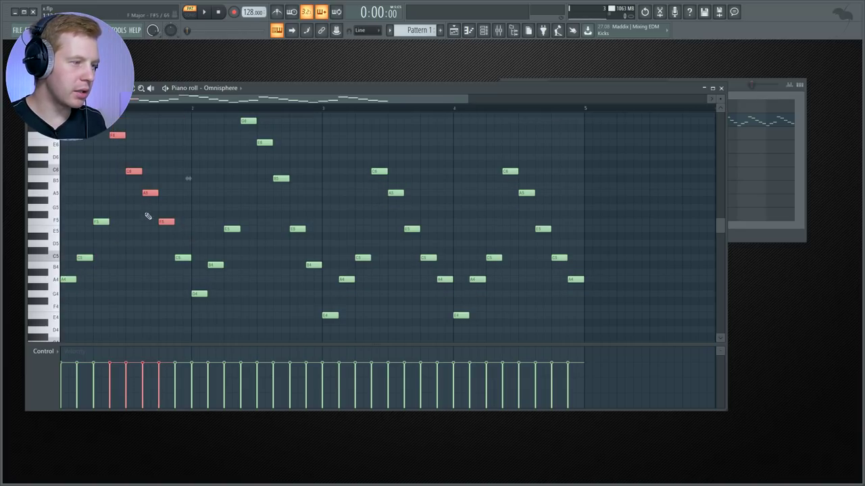
ctrl+click(159, 148)
Play bar 1, add repeated F5 notes under its falling run, and shorten the bar's notes
scroll(76, 99, up, 1)
key(space)
key(space)
scroll(74, 100, up, 2)
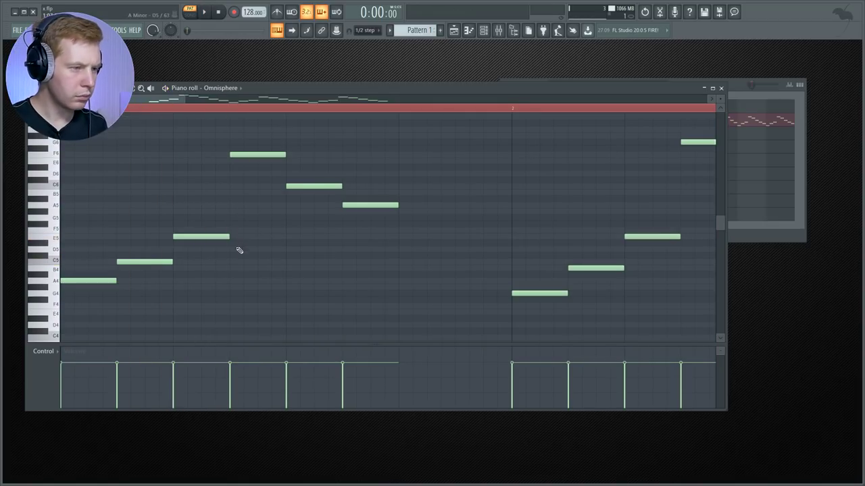
click(244, 237)
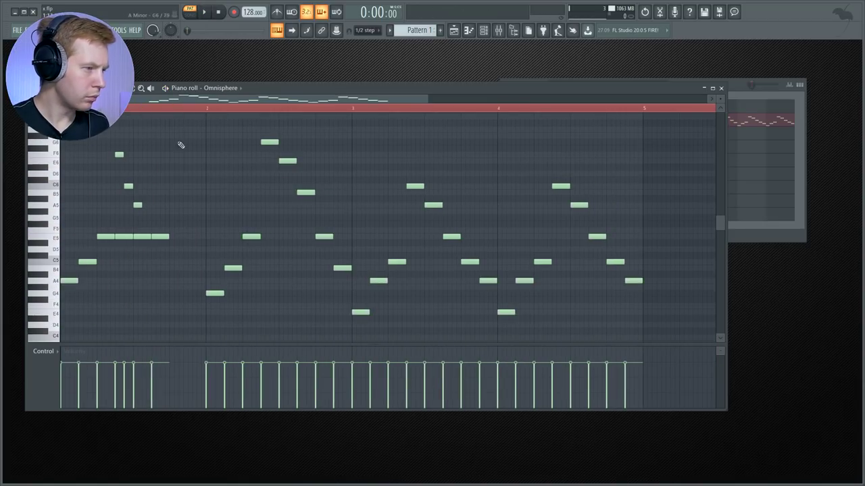
key(ctrl+u)
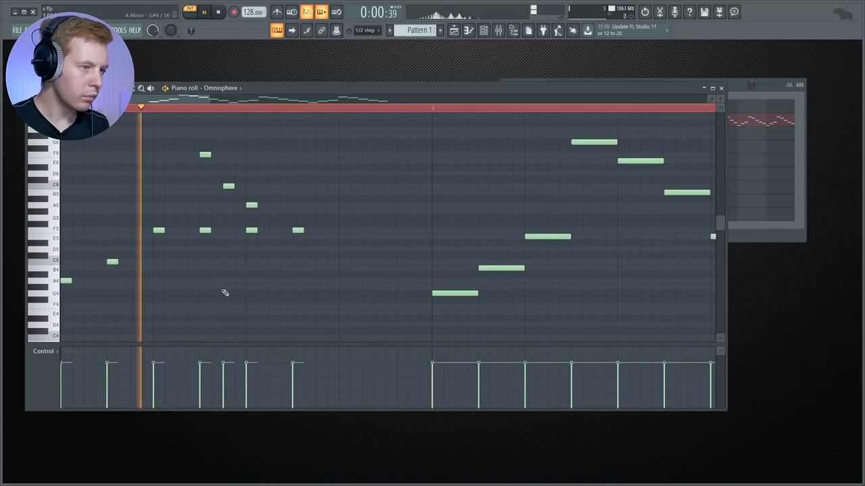
Add a fast rising run of F5, A5, C6 and a repeated F6 near the end of bar 1 and play it
click(344, 230)
click(356, 205)
click(367, 186)
click(379, 154)
key(space)
key(space)
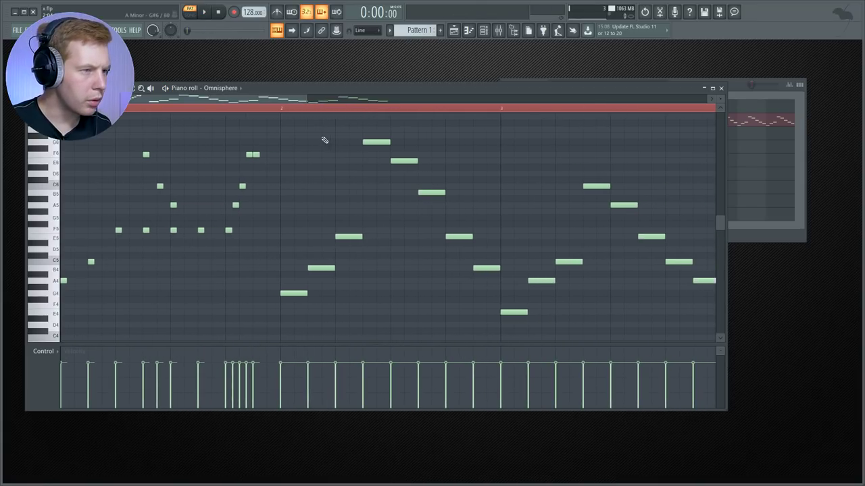
Select all of bar 2's arpeggio notes and shorten them to half their length
scroll(324, 140, down, 2)
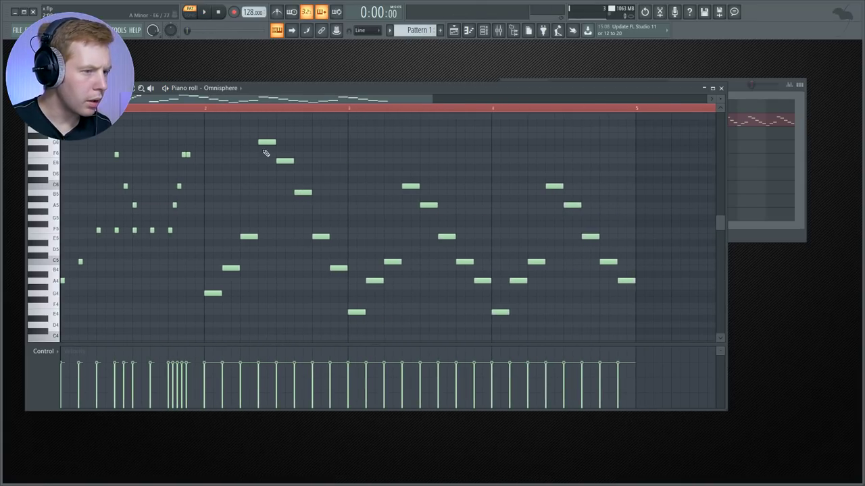
drag(211, 127, 348, 319)
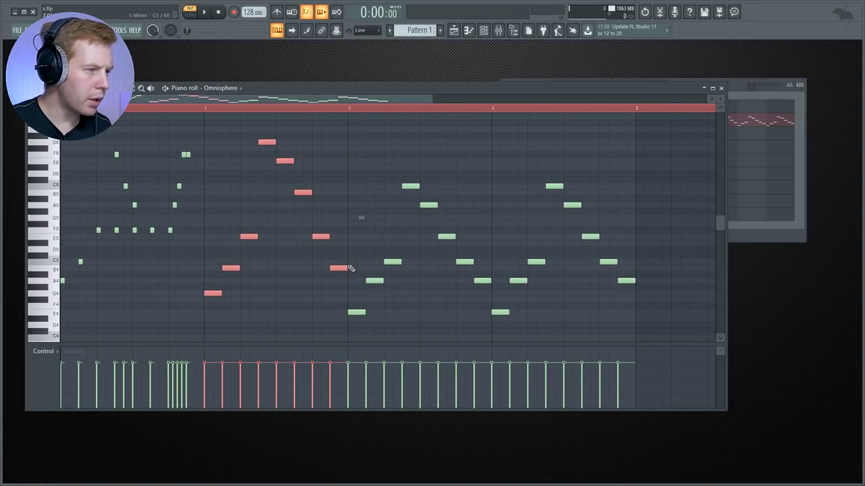
scroll(239, 278, up, 2)
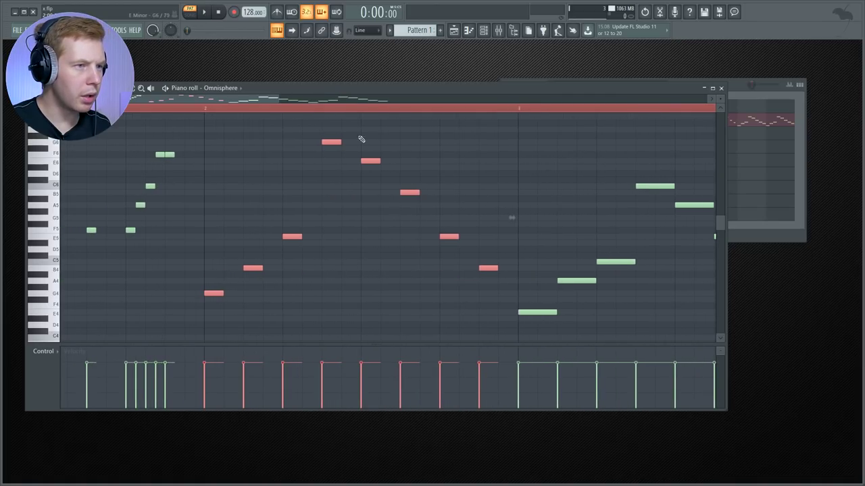
click(368, 30)
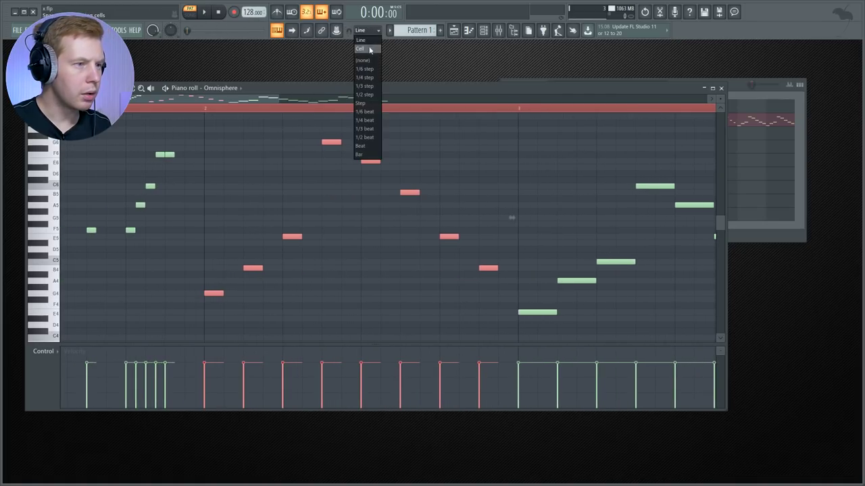
click(301, 119)
Add a short E6 note just before the G6 in bar 2 and play the bar back
key(space)
key(space)
key(space)
drag(306, 236, 311, 161)
key(space)
key(space)
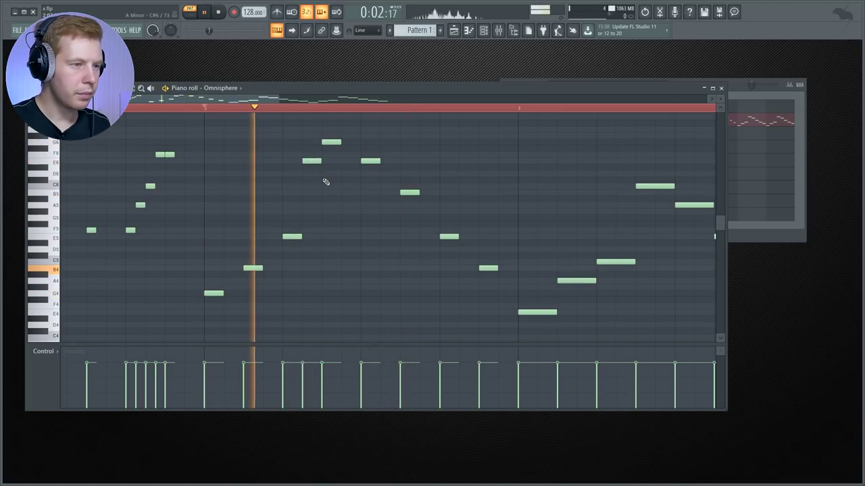
Shift bar 2's falling E5 and B4 notes earlier, end the bar on A4, and play the melody
key(space)
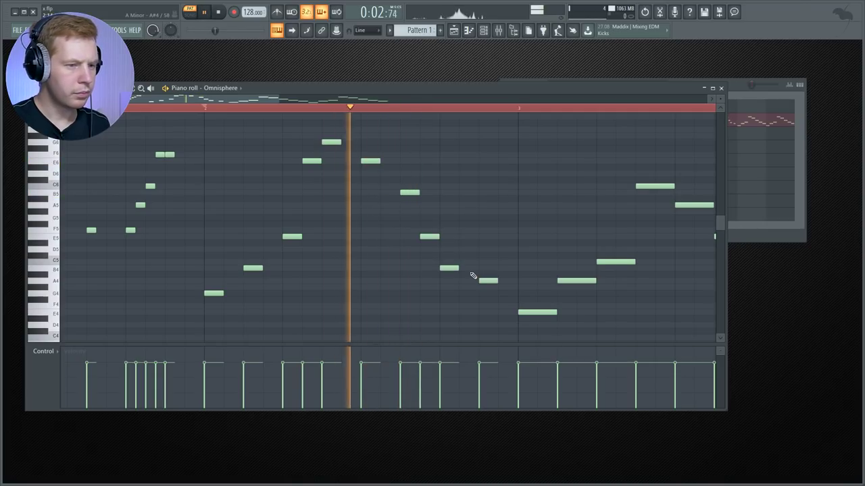
key(space)
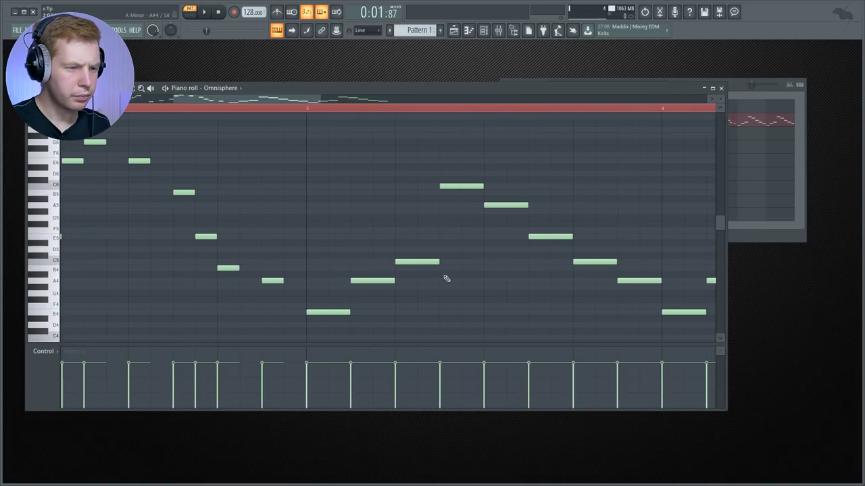
scroll(419, 253, down, 2)
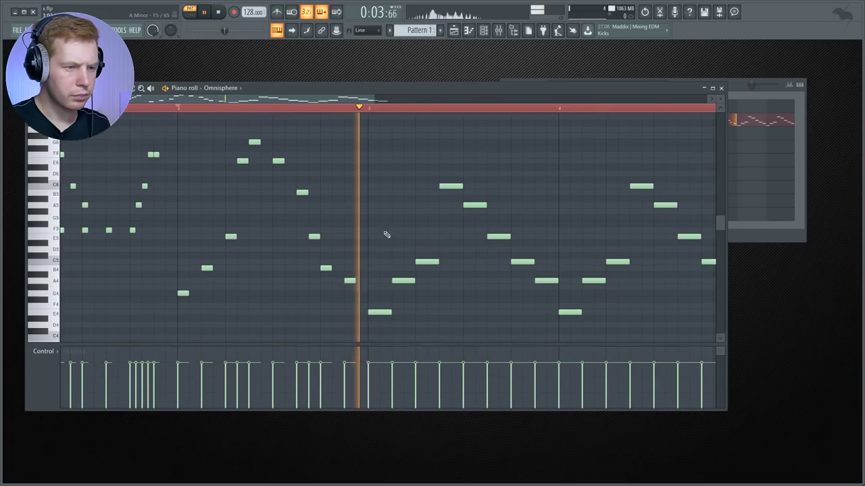
Shorten bar 3's and bar 4's arpeggio notes, ending bar 3 on a fast rising A4, C5, E5, A5 run, and play them
drag(390, 160, 507, 333)
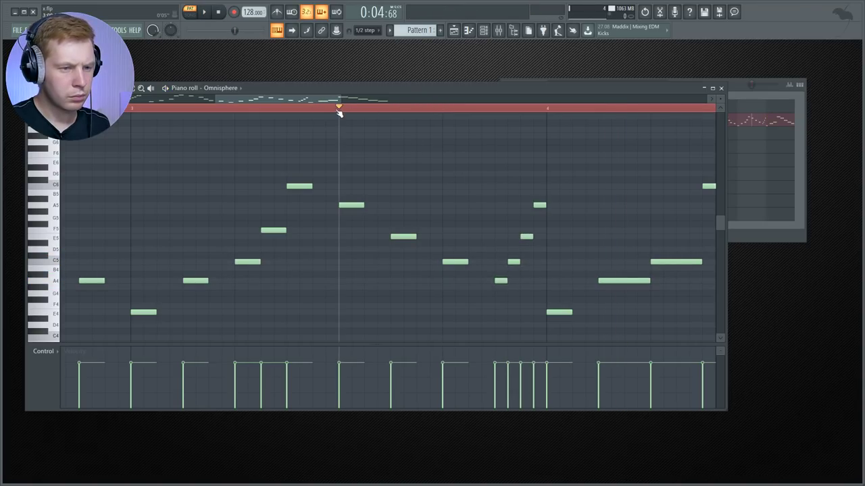
key(space)
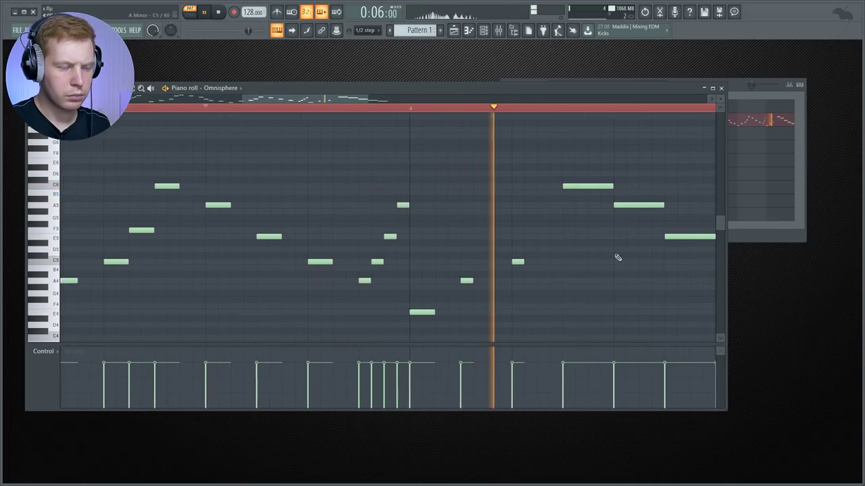
key(space)
key(space)
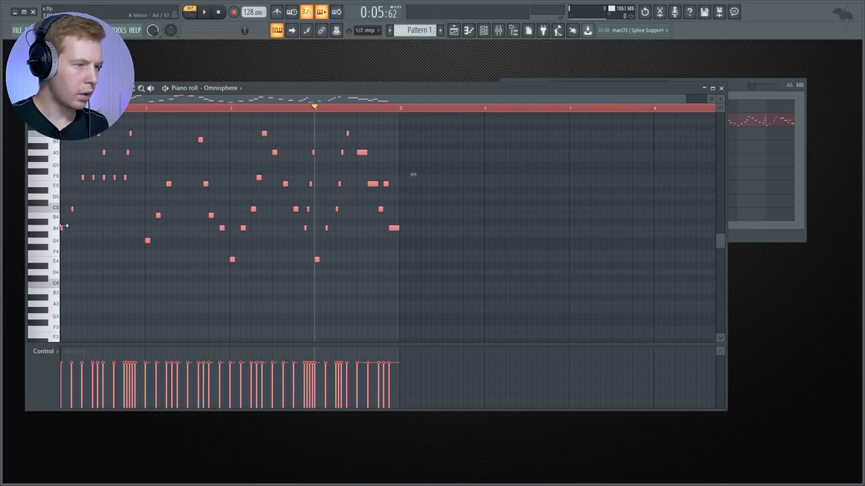
Select the whole melody, extend the notes to close the gaps between them, and play it
scroll(128, 236, up, 2)
key(ctrl+a)
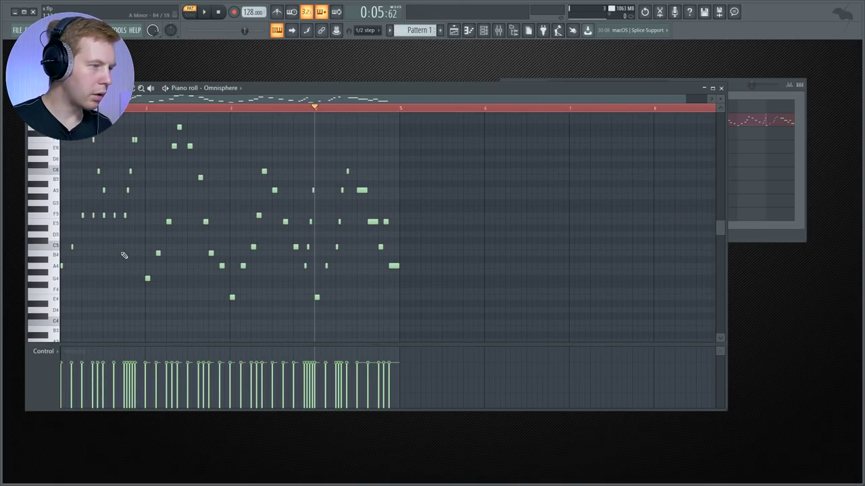
key(space)
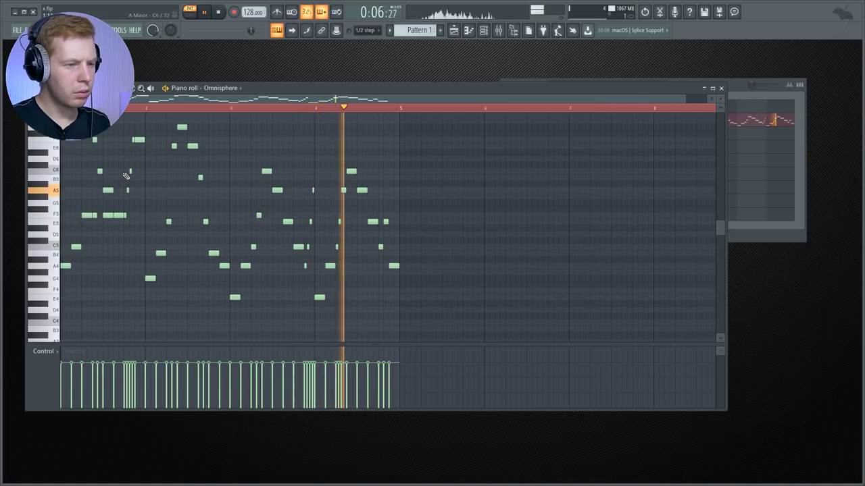
key(space)
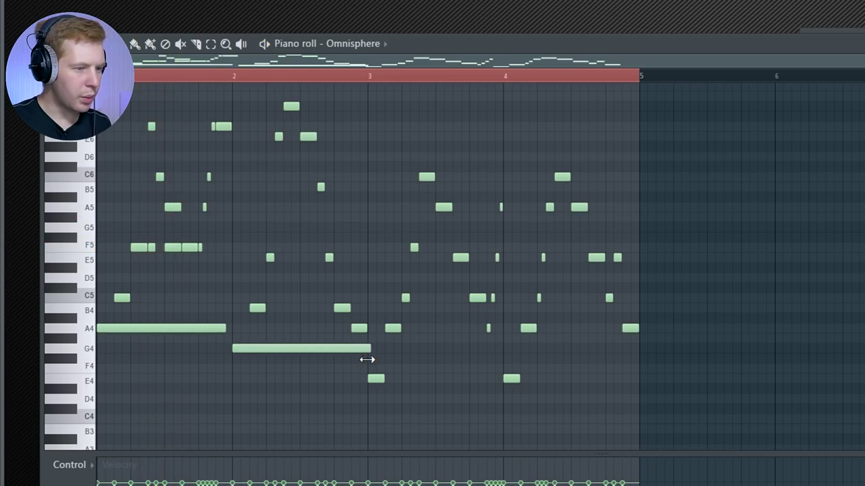
Stretch each bar's lowest note across nearly the full bar and lengthen the upper notes of bars 1 to 3 so they overlap
drag(383, 377, 501, 397)
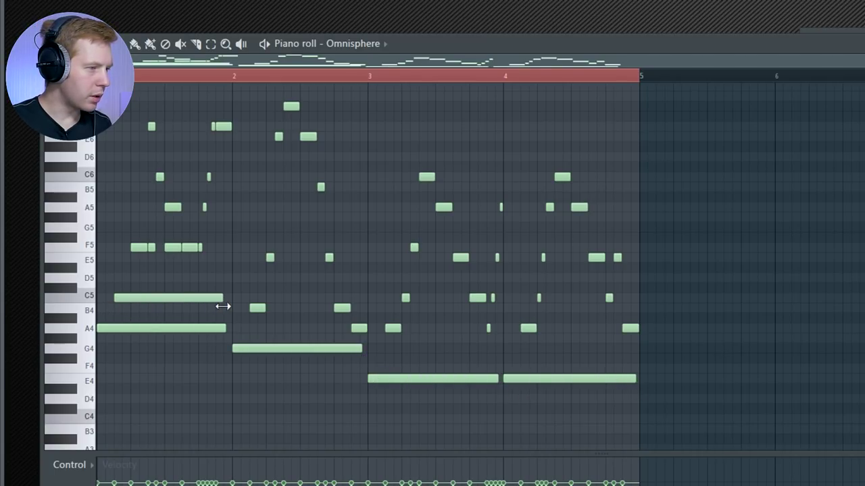
key(space)
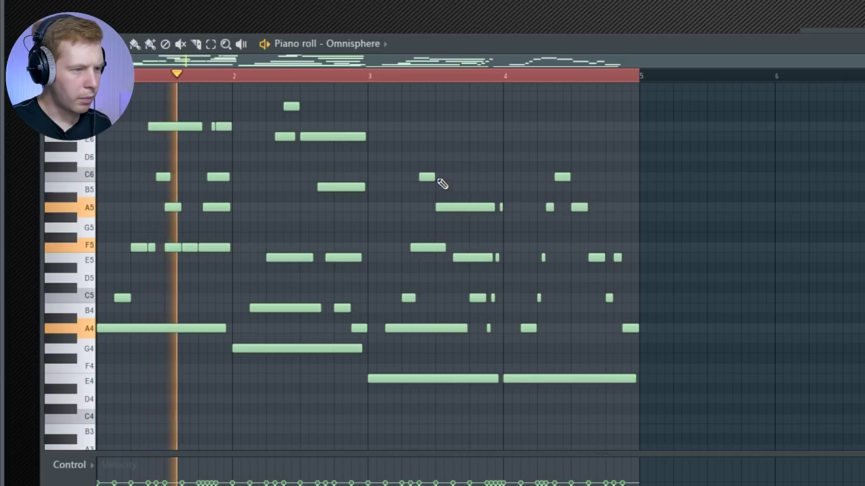
click(466, 179)
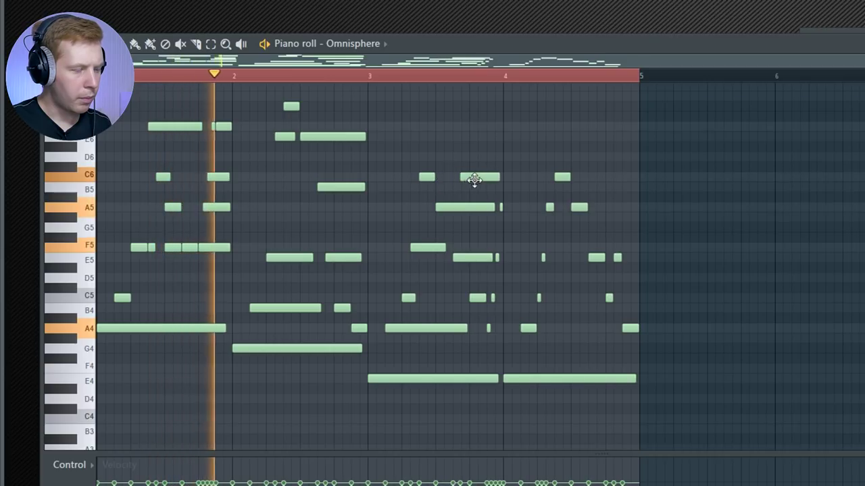
right_click(472, 180)
drag(433, 179, 475, 183)
Lengthen bar 4's rising A4, C5, E5 and A5 notes so they ring over each other
drag(535, 330, 599, 330)
drag(541, 299, 591, 305)
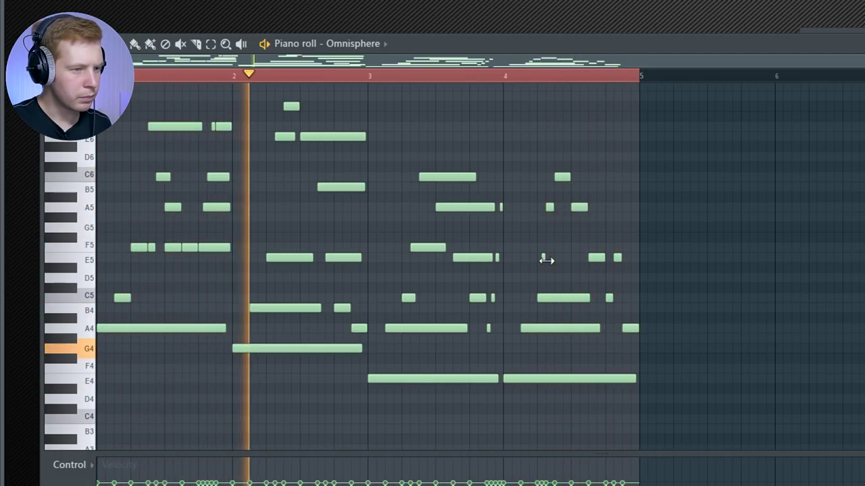
drag(545, 260, 581, 260)
drag(553, 207, 624, 207)
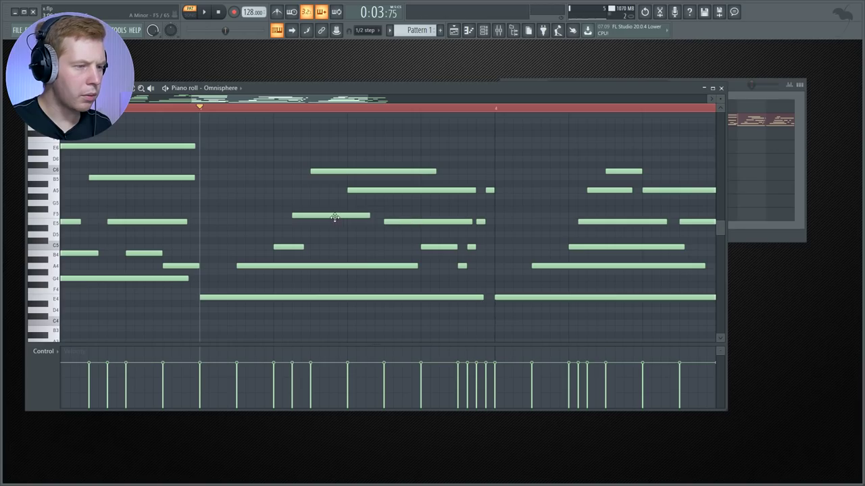
Lower bar 3's F5 note to E5 and play the result
drag(333, 218, 335, 224)
key(space)
scroll(361, 253, down, 3)
scroll(405, 252, down, 4)
key(space)
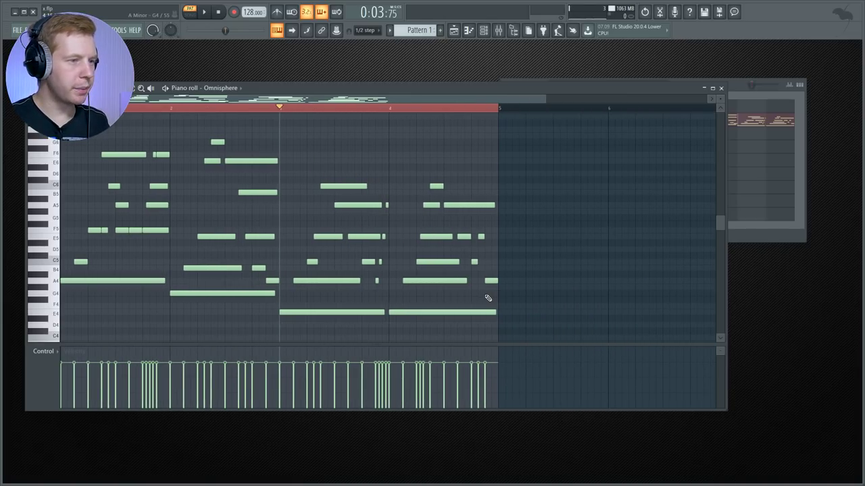
Transpose the whole melody up one octave so it starts on A5, and play it back
key(space)
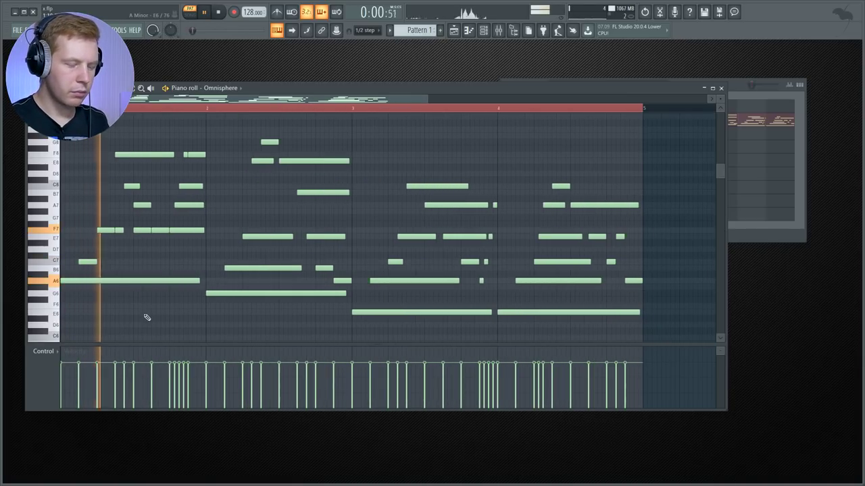
scroll(155, 313, down, 1)
key(ctrl+Up)
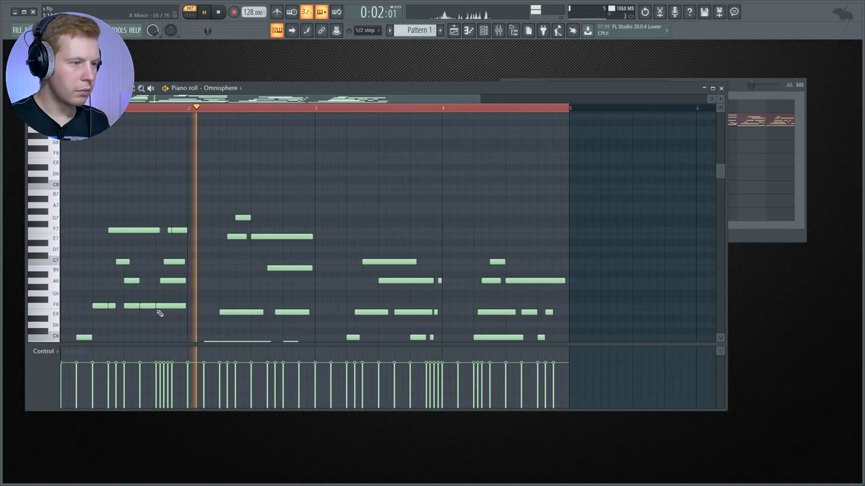
scroll(193, 187, down, 3)
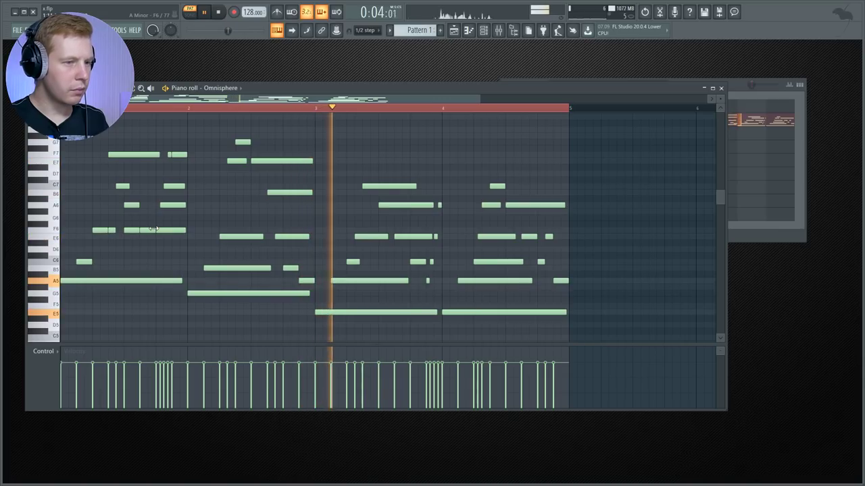
scroll(154, 232, down, 3)
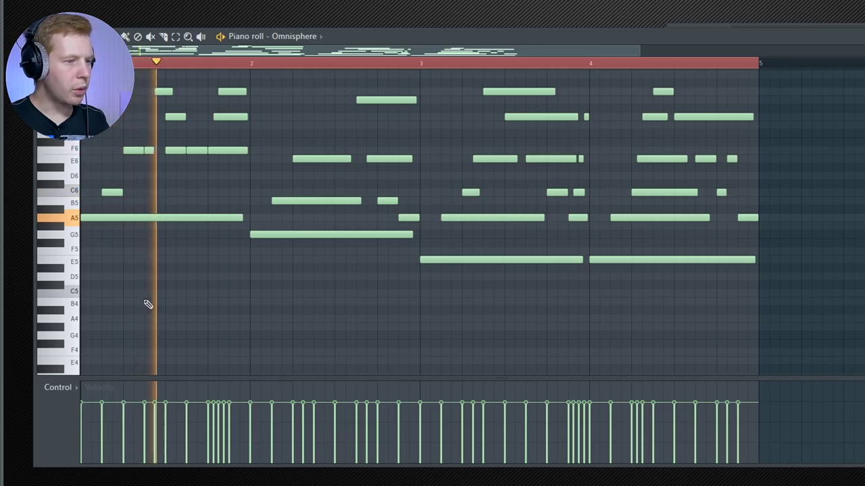
Copy the four long lowest notes to one octave below, as A4, G4, E4 and E4, and play them
key(space)
drag(163, 227, 196, 207)
drag(295, 242, 392, 228)
drag(433, 280, 587, 247)
drag(608, 285, 766, 239)
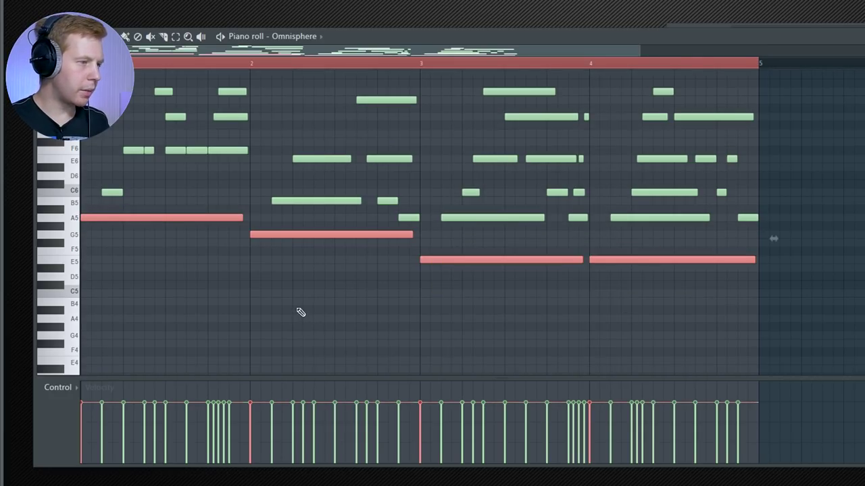
key(ctrl+c)
key(ctrl+v)
key(ctrl+Down)
scroll(73, 229, down, 5)
key(space)
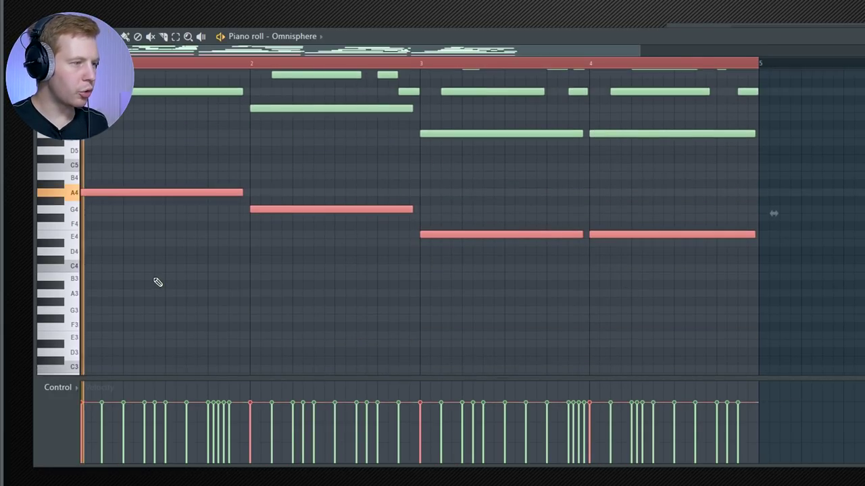
Duplicate the lower-octave notes another octave down, as A3, G3, E3 and E3, and play the result
key(space)
key(ctrl+c)
key(ctrl+v)
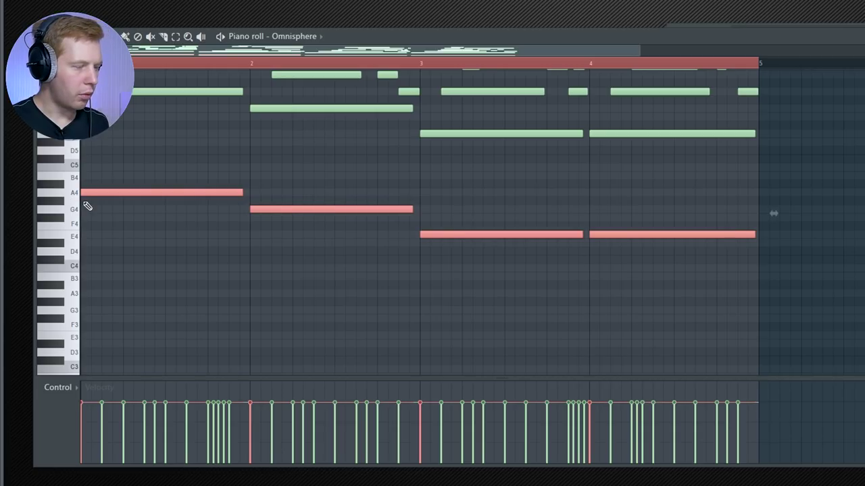
key(ctrl+Down)
key(space)
key(ctrl+d)
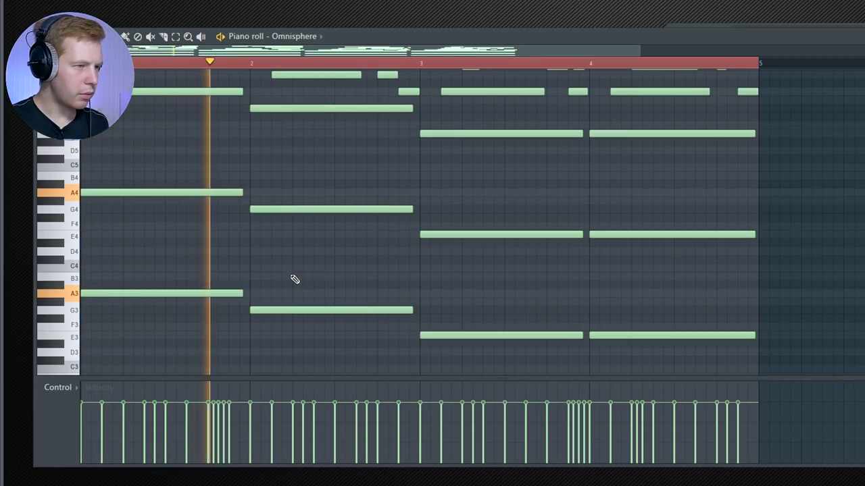
key(space)
Halve the lowest notes in bars 1, 2 and 4, fill the second halves with F4, C4 and C4, and play them
scroll(300, 287, up, 5)
scroll(162, 375, down, 1)
mouse_move(154, 372)
mouse_down()
mouse_move(162, 374)
mouse_move(147, 355)
mouse_move(227, 325)
mouse_move(216, 284)
mouse_move(208, 289)
mouse_up()
key(space)
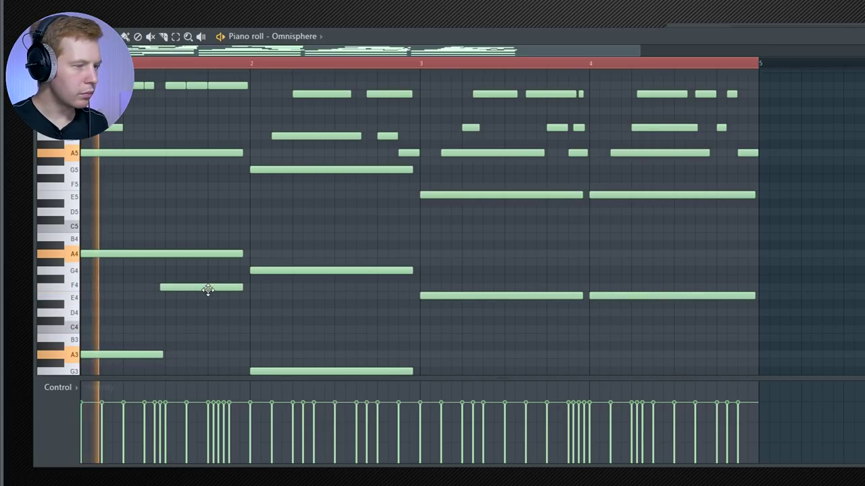
scroll(286, 304, down, 4)
key(space)
scroll(384, 289, up, 3)
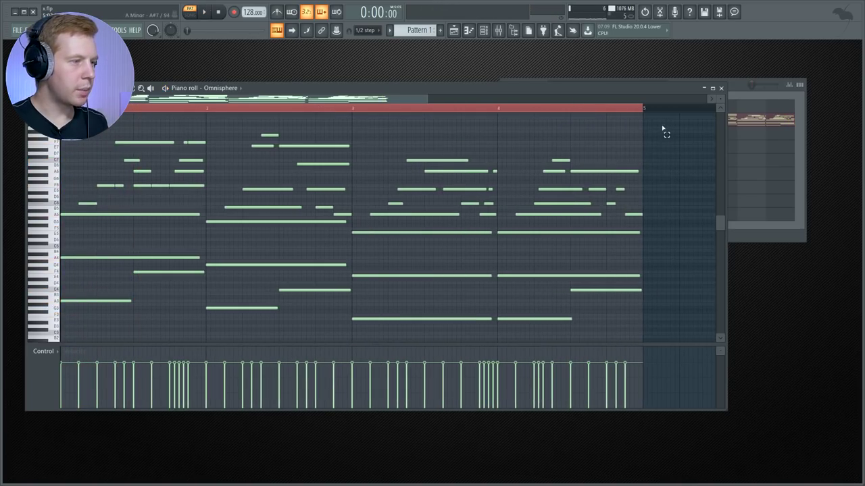
Duplicate the complete four-bar melody into bars 5 to 8
key(ctrl+a)
scroll(663, 128, down, 5)
shift+drag(64, 189, 646, 190)
ctrl+right_click(622, 256)
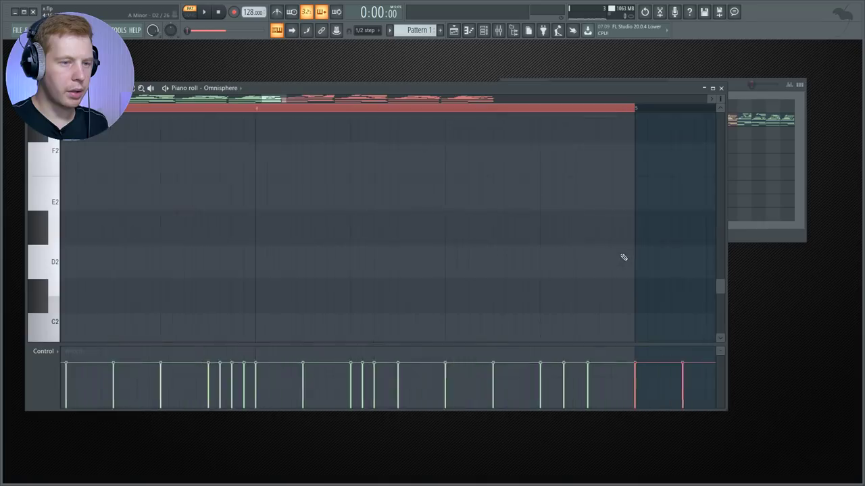
ctrl+right_click(577, 312)
ctrl+double_click(678, 109)
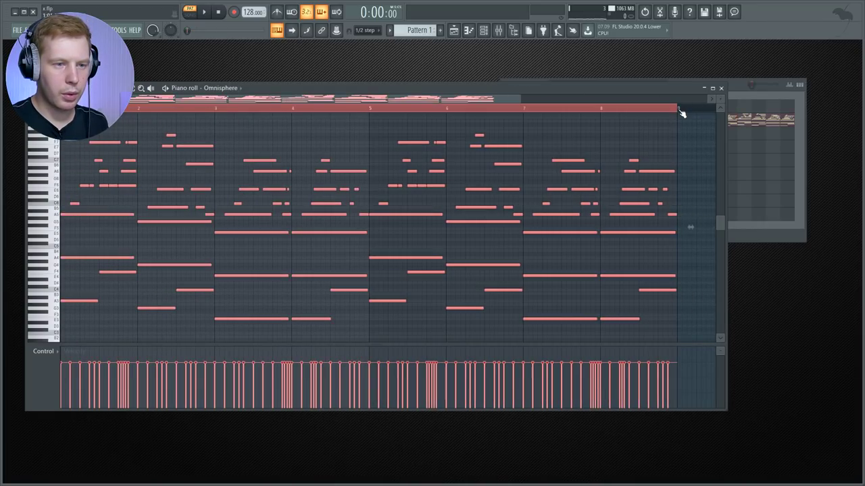
scroll(701, 183, up, 1)
ctrl+click(700, 190)
Transpose bar 8's long A5 note down an octave to A4 and play from the start of bar 8
scroll(690, 197, up, 5)
click(409, 109)
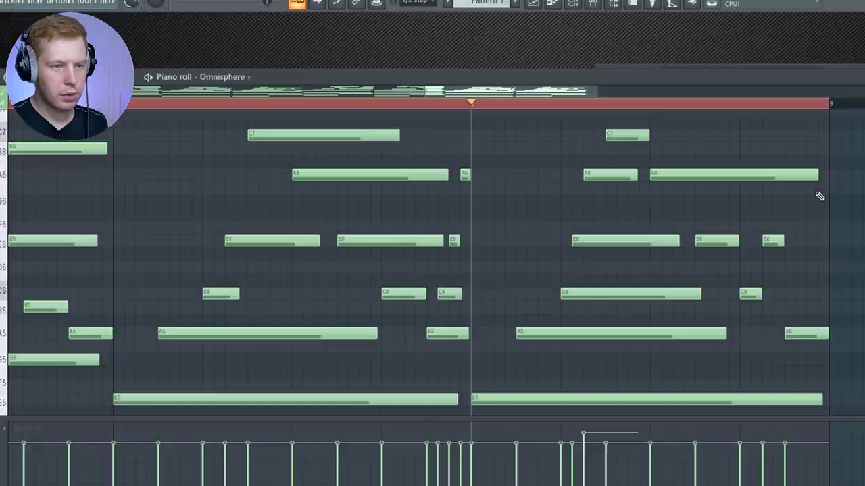
key(space)
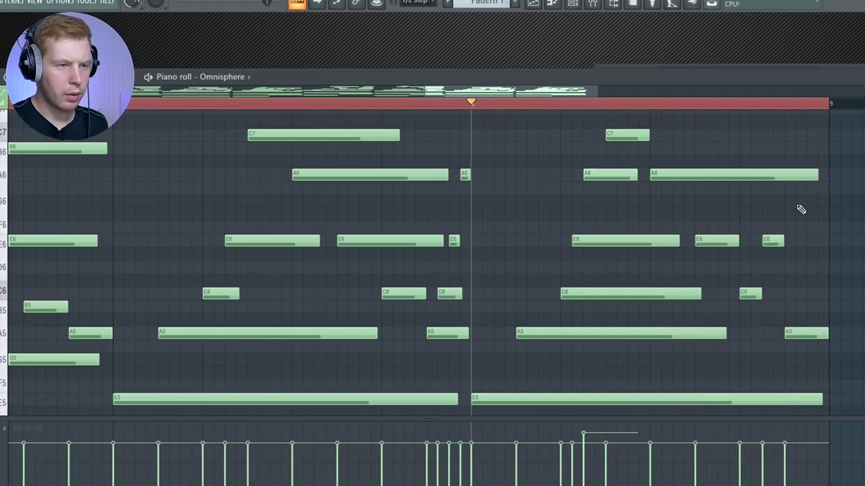
scroll(675, 262, down, 4)
drag(545, 119, 580, 155)
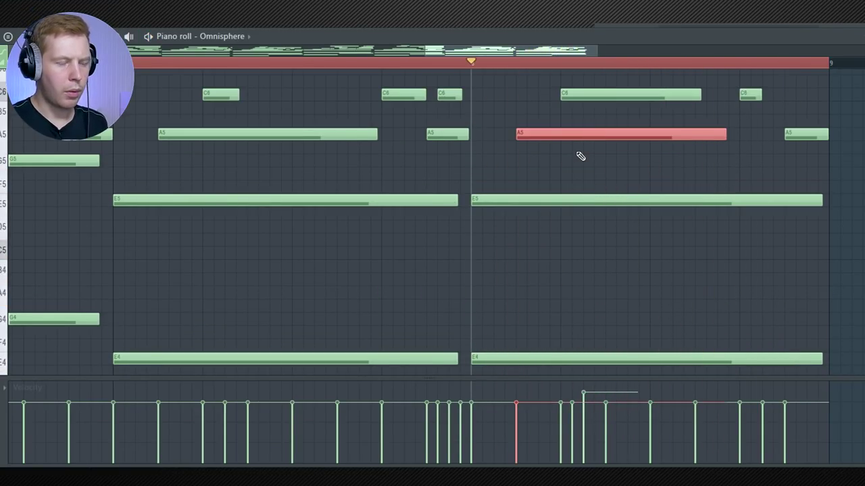
key(ctrl+Down)
key(space)
scroll(598, 172, up, 3)
scroll(598, 172, up, 1)
key(space)
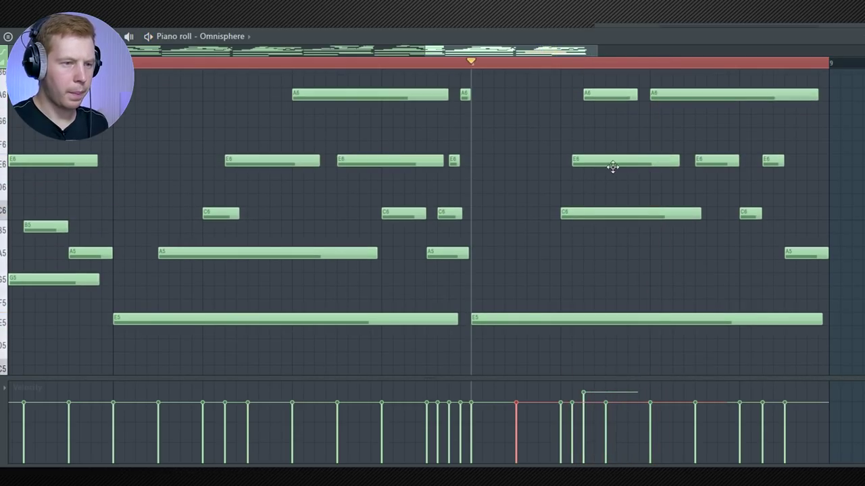
Move bar 8's first E6 note down to A5 and slightly further right, and play the melody from bar 8
drag(620, 180, 643, 251)
key(space)
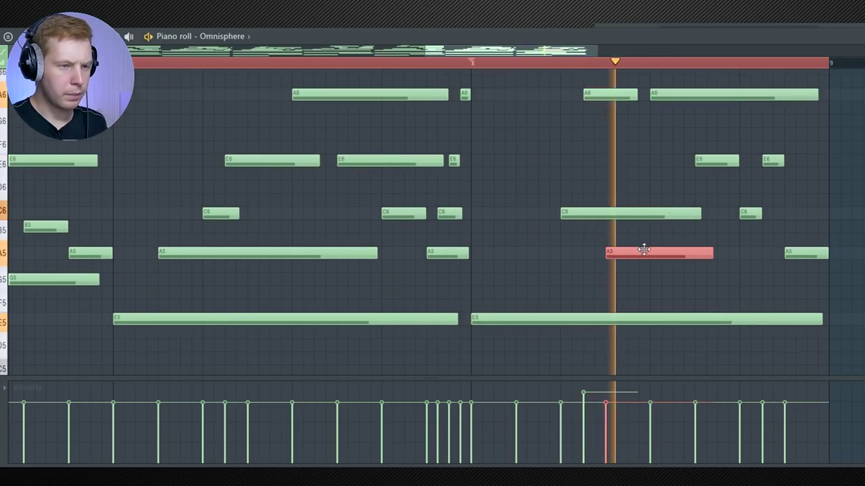
scroll(710, 246, up, 8)
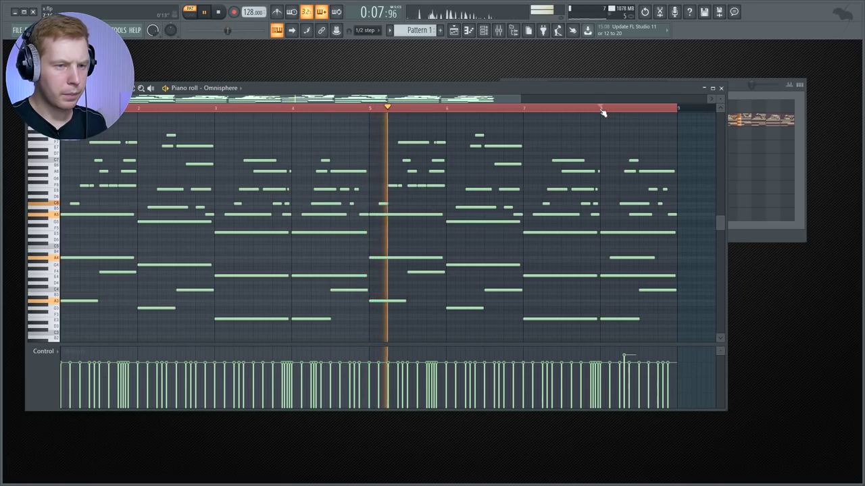
click(601, 110)
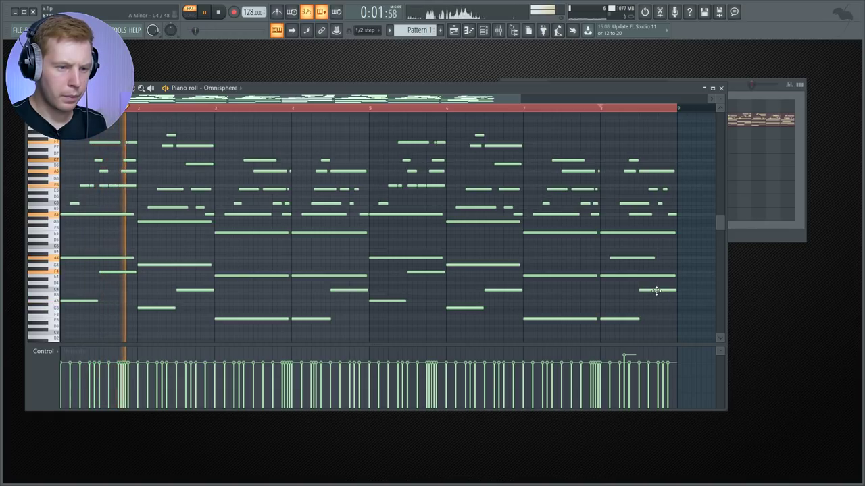
Slightly raise the velocity of bar 8's C4 note and lower that of its A4 note
scroll(655, 290, up, 5)
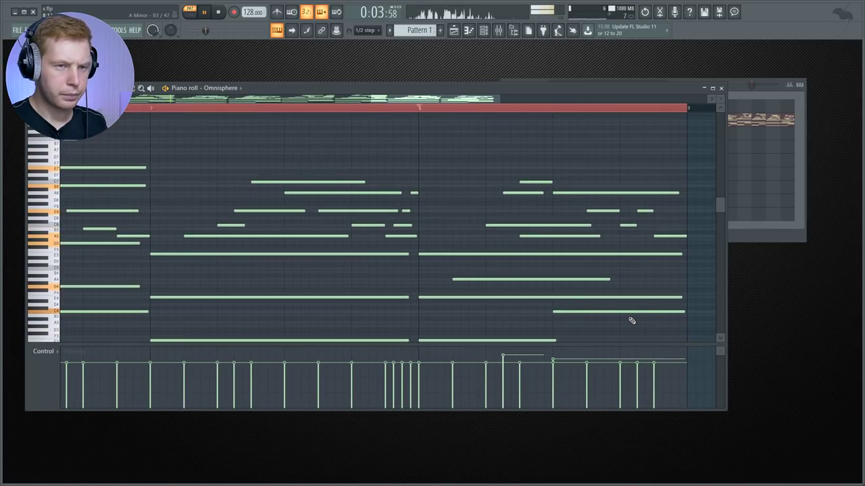
drag(720, 98, 720, 85)
scroll(620, 216, down, 3)
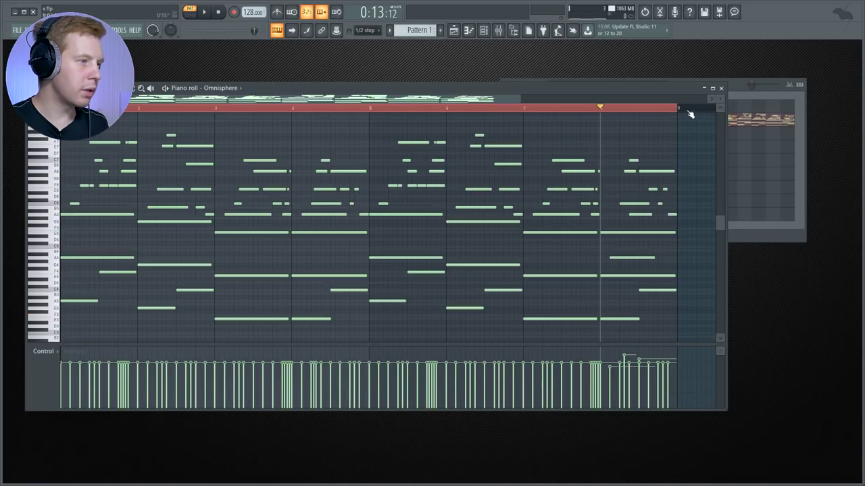
Select all of bar 1's notes and extend the piano roll window upward to make it taller
drag(62, 129, 132, 137)
key(space)
scroll(142, 169, up, 4)
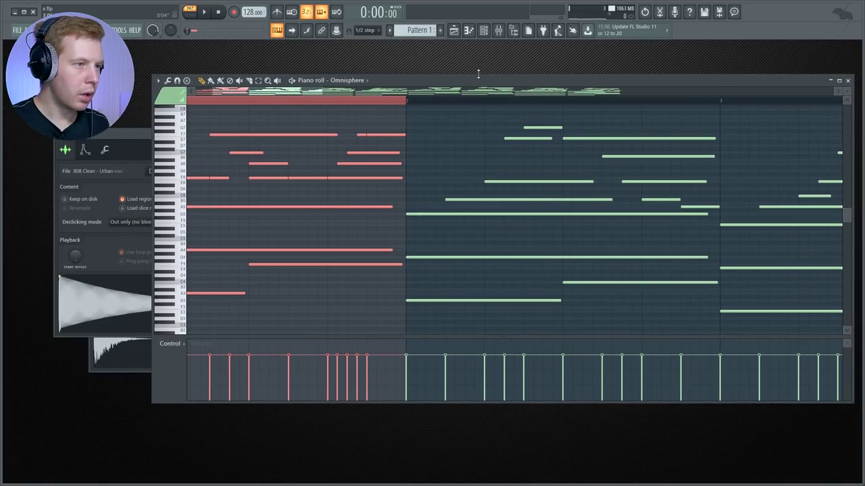
drag(478, 74, 489, 40)
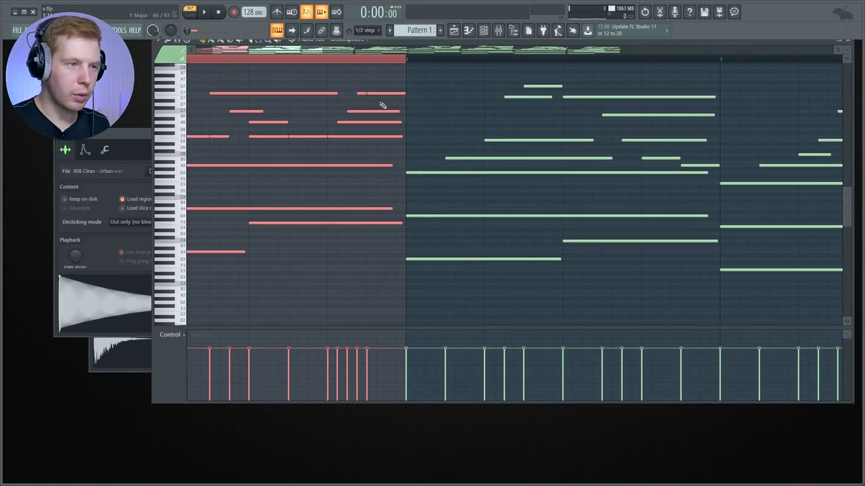
Clear the note selection and examine bar 1 of the melody
drag(847, 51, 847, 50)
scroll(234, 205, up, 5)
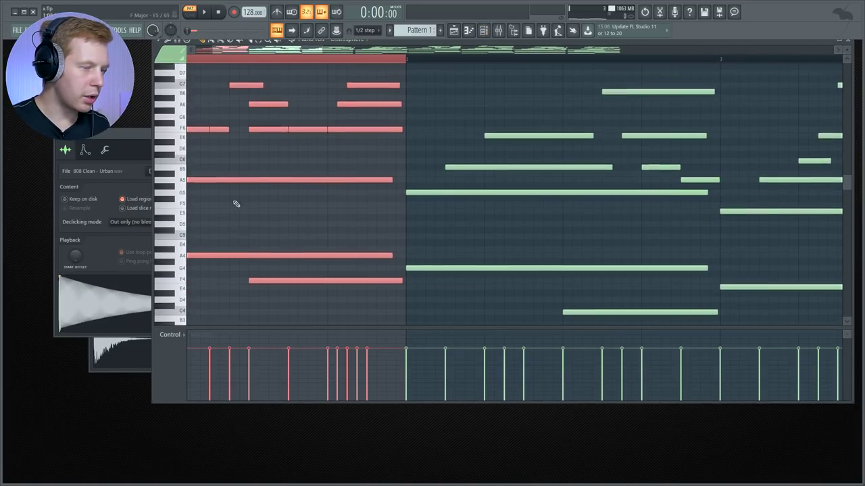
click(224, 248)
scroll(214, 245, up, 2)
scroll(217, 227, down, 4)
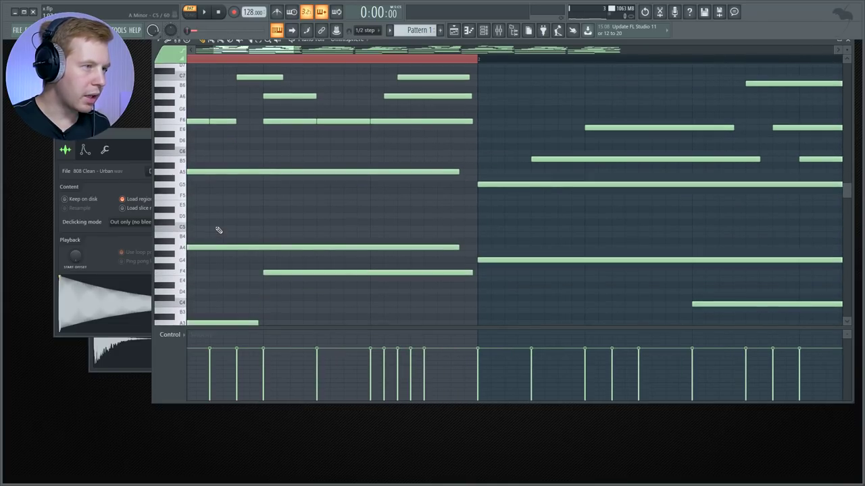
scroll(211, 74, down, 2)
scroll(230, 52, up, 1)
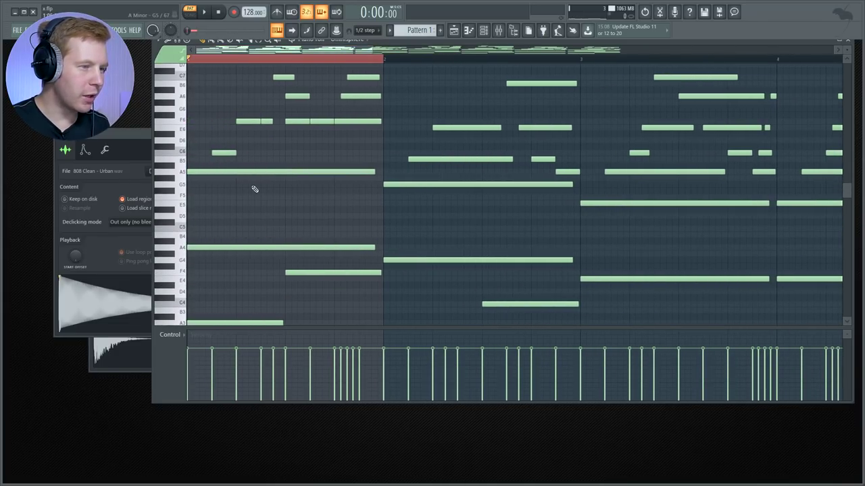
scroll(252, 212, up, 3)
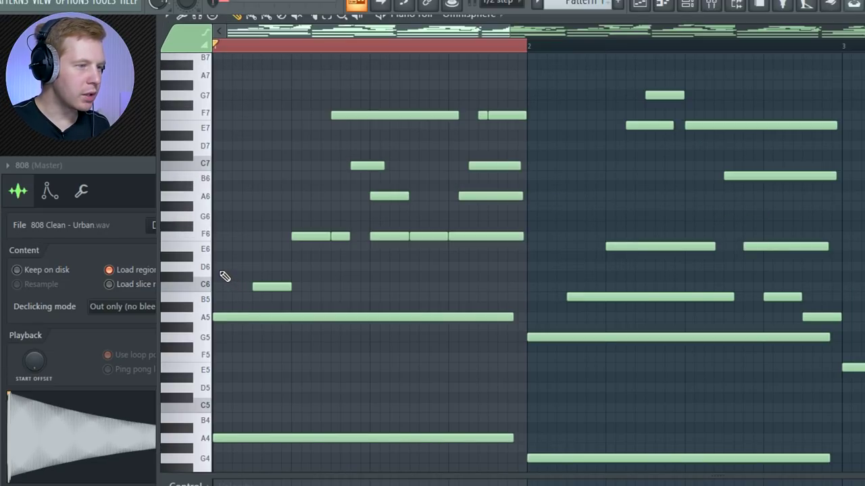
Trace bar 1's rising arpeggio by selecting its notes in order from A5 up to F7, then clear the selection
click(260, 315)
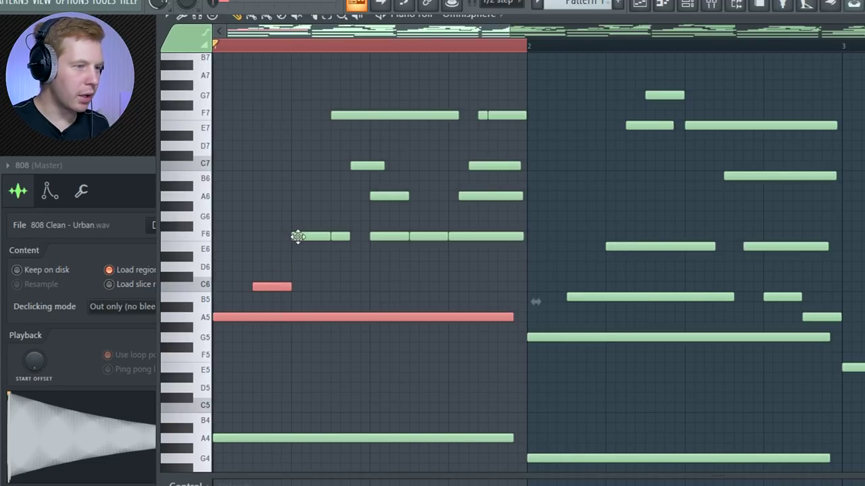
click(297, 236)
scroll(351, 309, up, 3)
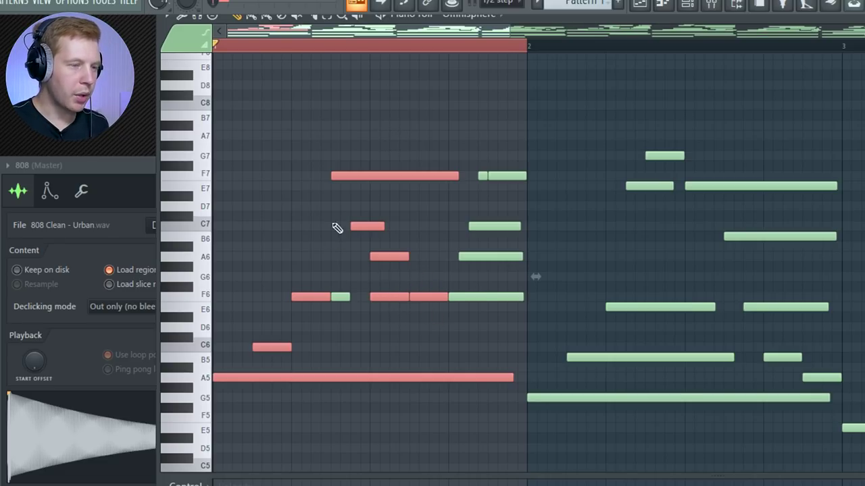
drag(489, 342, 530, 140)
ctrl+click(500, 137)
Play bar 1, extend the time selection over bars 1 and 2, and trace bar 2's opening G5 and B5 notes
key(space)
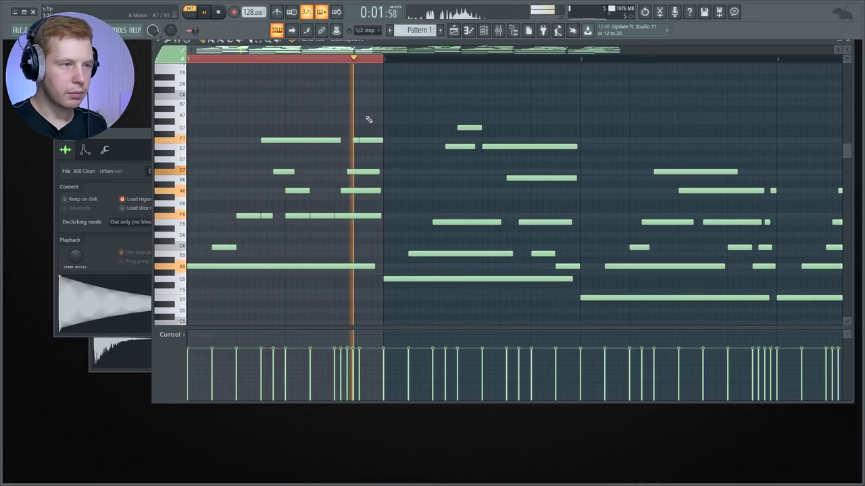
ctrl+shift+click(583, 60)
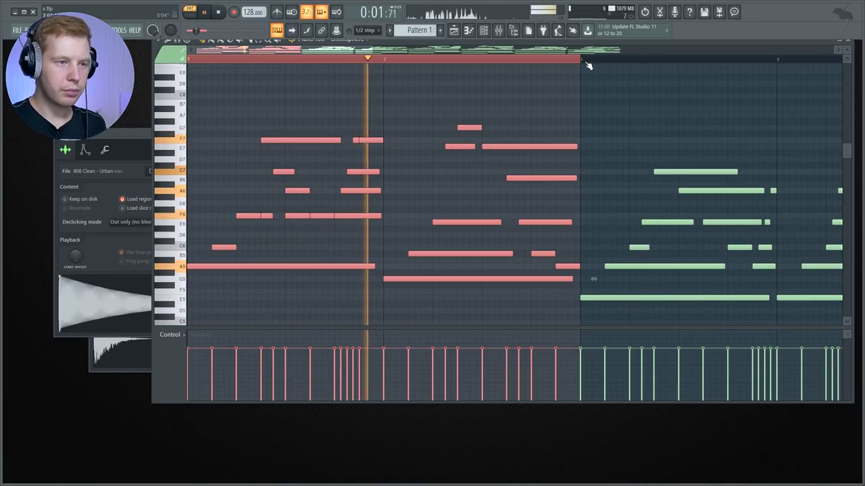
key(space)
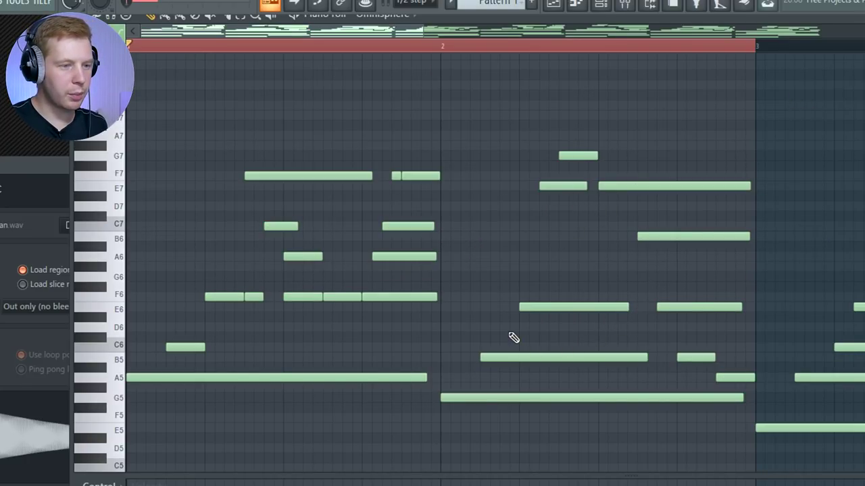
ctrl+shift+click(488, 397)
ctrl+shift+click(501, 358)
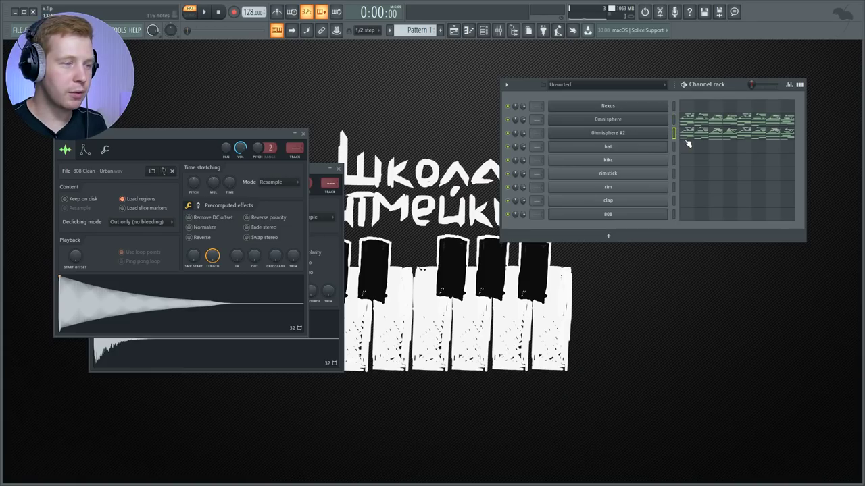
In Omnisphere #2's piano roll, mute every note above A5 across all eight bars and play the remaining lower notes
click(686, 139)
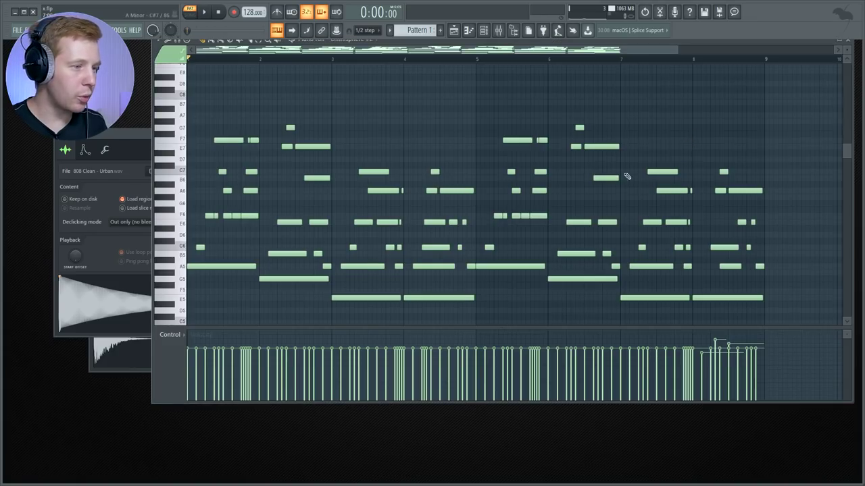
scroll(233, 175, down, 3)
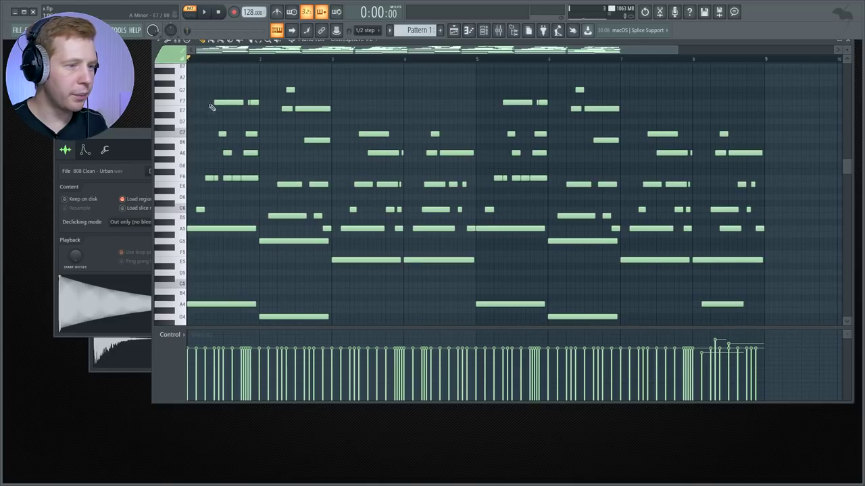
drag(194, 87, 787, 206)
key(alt+m)
key(space)
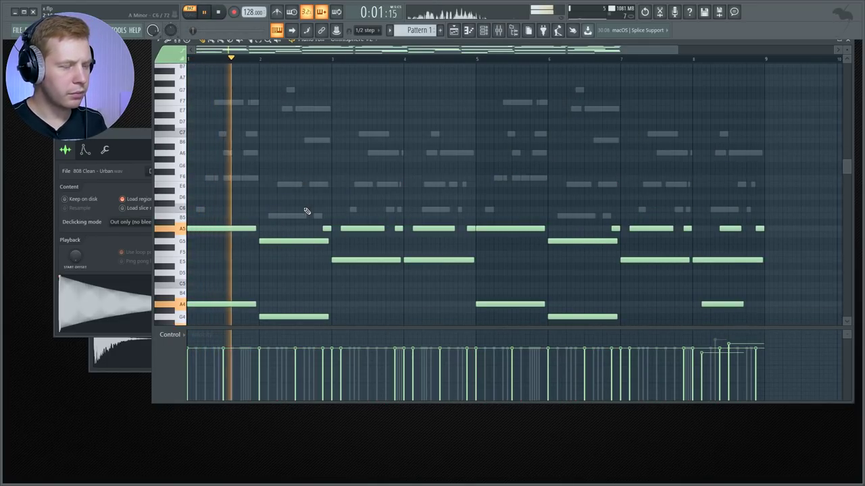
scroll(306, 210, down, 3)
scroll(304, 206, down, 3)
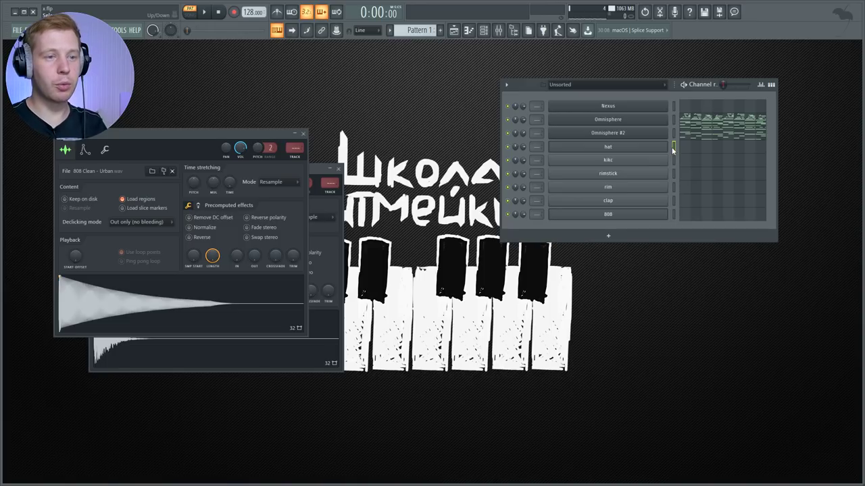
In the rim channel's piano roll, place two C5 hits in bar 1 and two in bar 2 while playing the melody
right_click(666, 146)
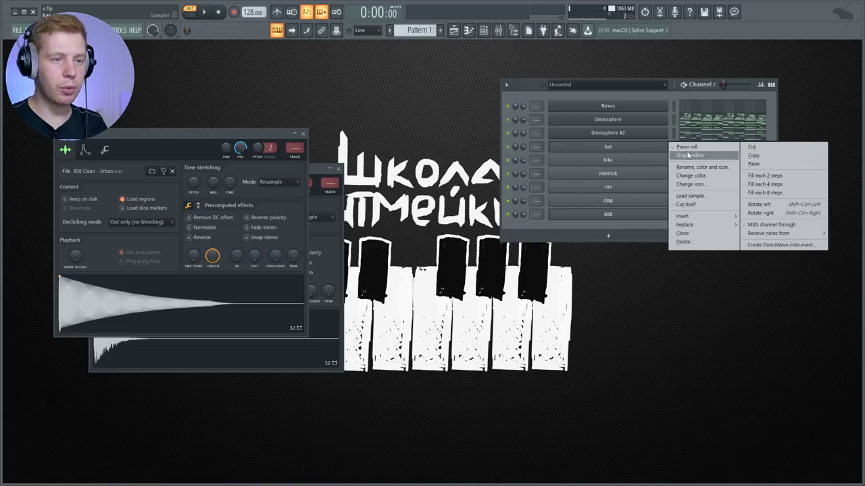
click(621, 149)
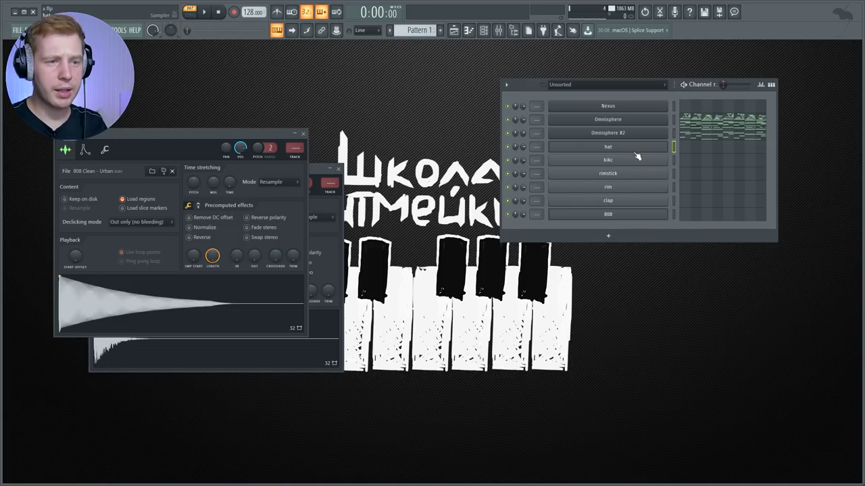
right_click(636, 197)
click(682, 188)
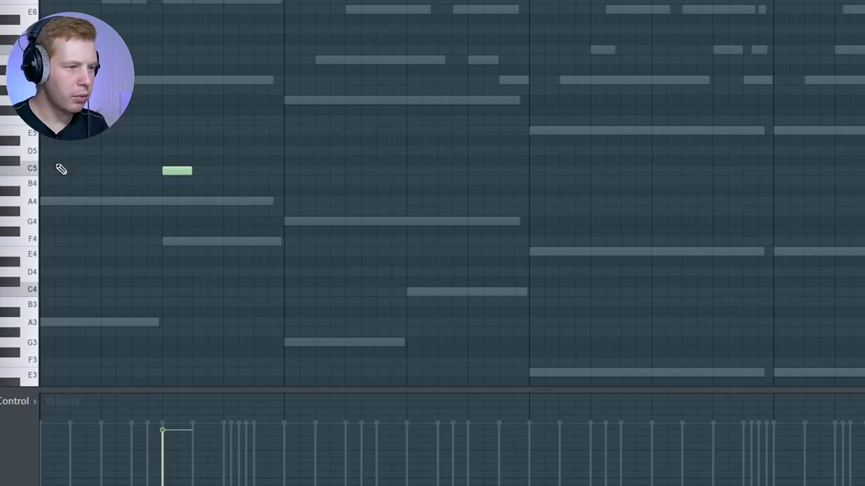
key(space)
click(256, 171)
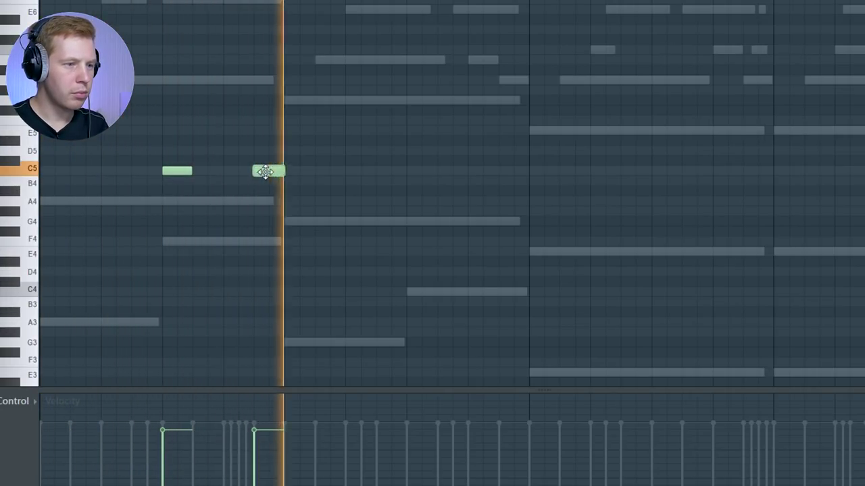
click(325, 171)
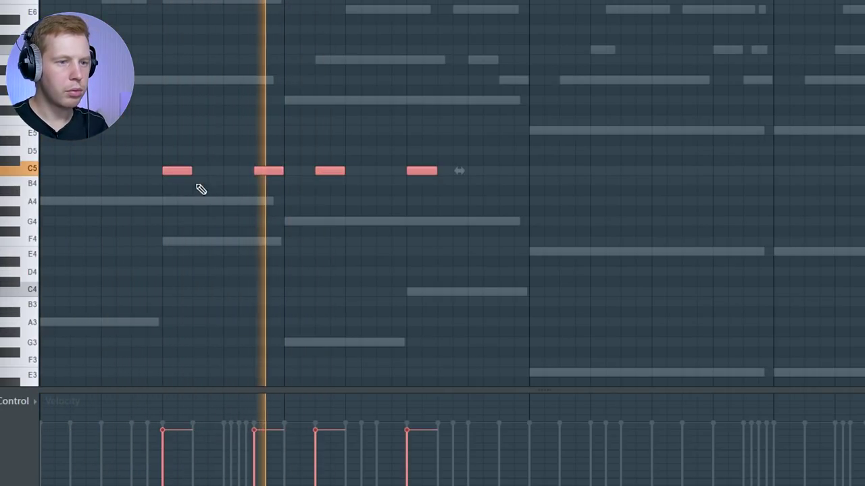
Duplicate the four rim hits from bars 1 and 2 into bars 3 and 4, then stop playback
shift+drag(175, 171, 662, 175)
ctrl+click(614, 218)
key(space)
Set the snap to 1/3 step and add three consecutive C5 rim hits at the end of bar 2, playing the result
scroll(514, 215, up, 3)
click(406, 81)
click(398, 231)
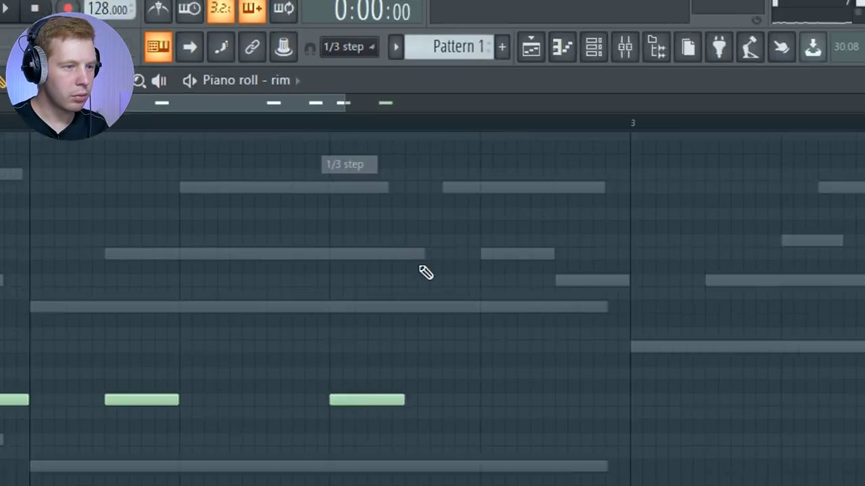
click(475, 387)
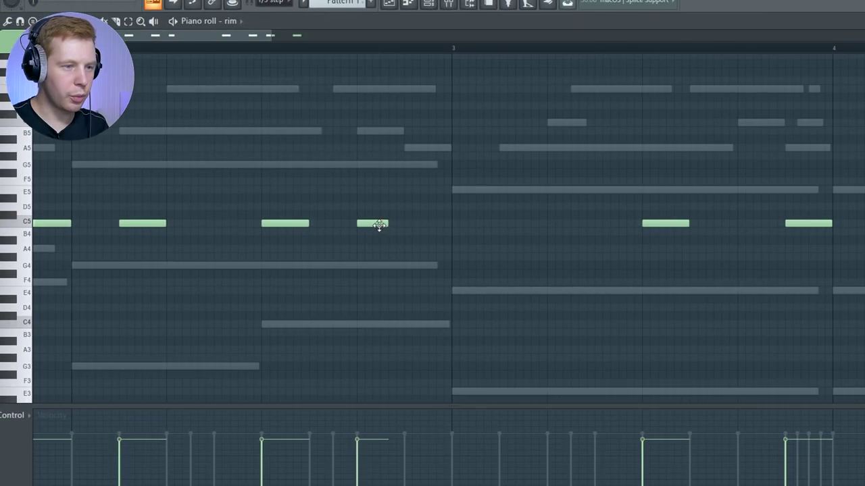
click(433, 223)
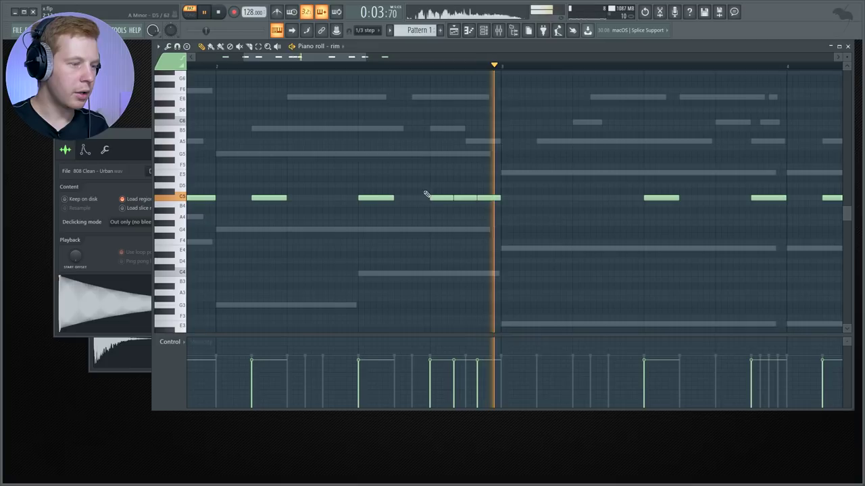
key(space)
Show note fine pitch, lower the first two hits of bar 2's rim roll in rising steps, and play it
right_click(5, 439)
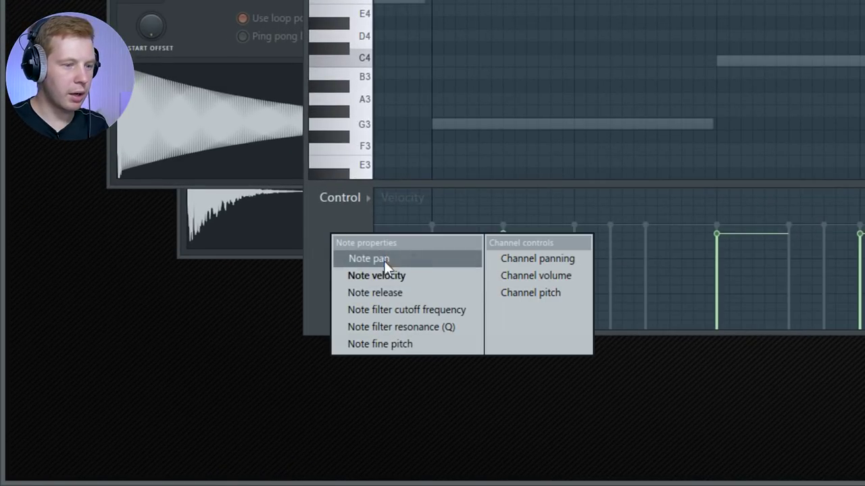
click(395, 345)
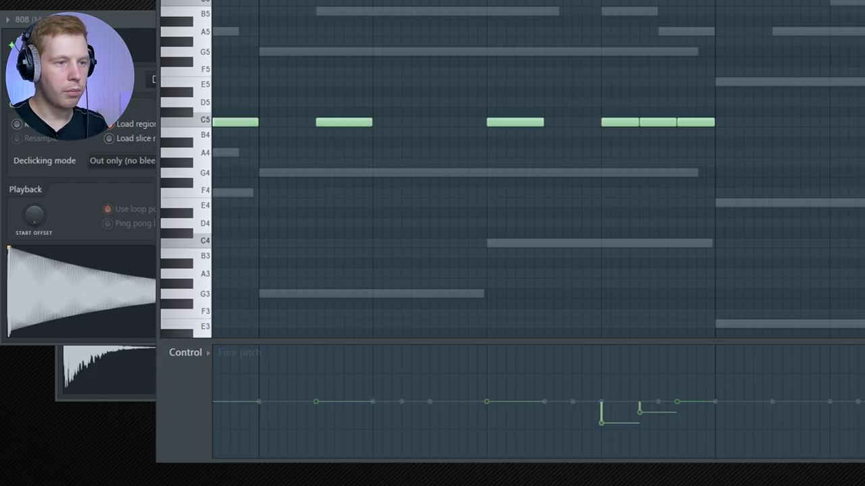
key(space)
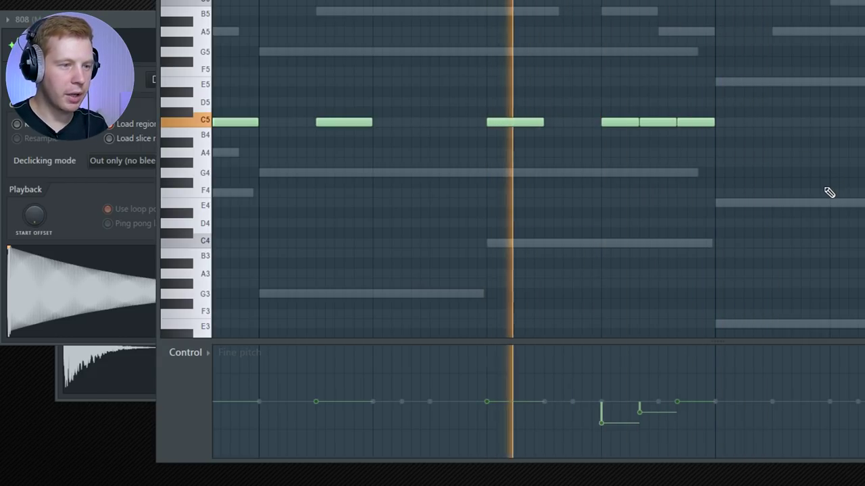
Copy bar 2's three-hit rim roll to the end of bar 4
ctrl+right_click(859, 200)
scroll(498, 142, up, 3)
drag(372, 105, 436, 151)
key(space)
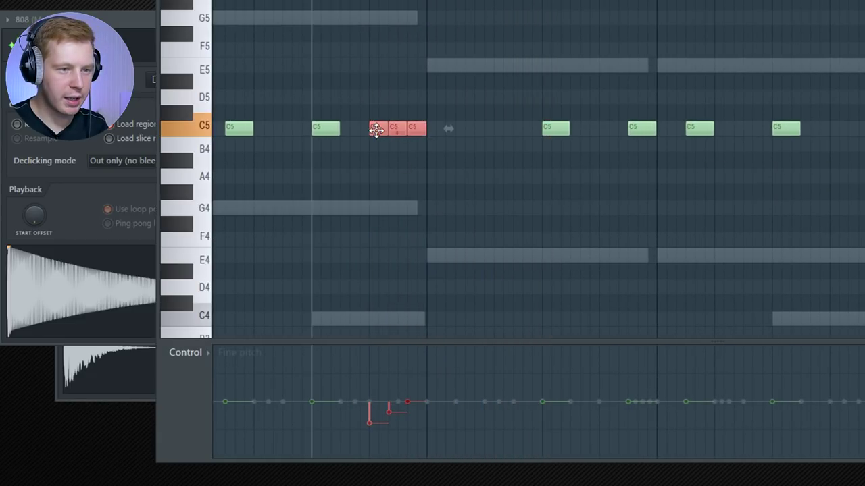
drag(376, 129, 731, 137)
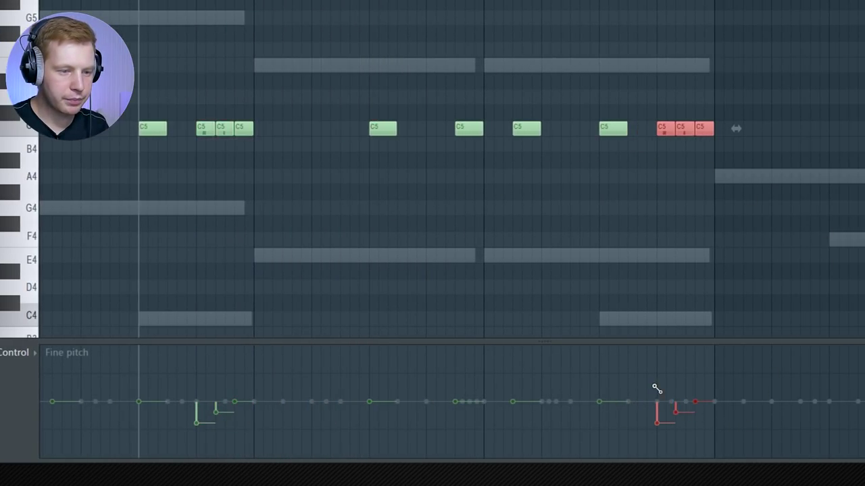
Duplicate the rim pattern from bars 1–4 into bars 5–8 and close the piano roll
drag(799, 138, 262, 261)
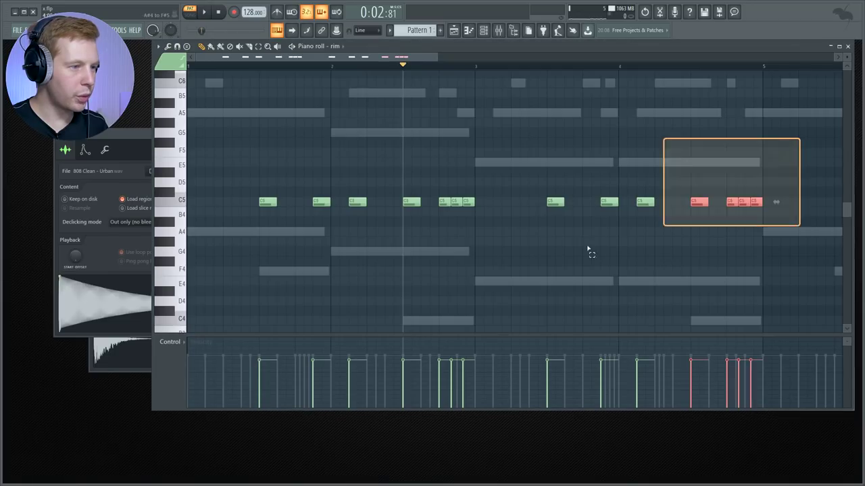
scroll(267, 261, down, 4)
drag(215, 203, 435, 206)
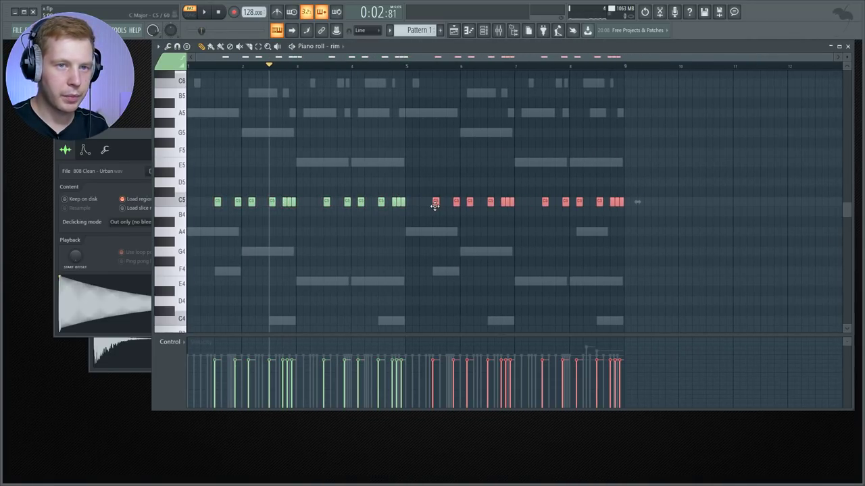
click(848, 47)
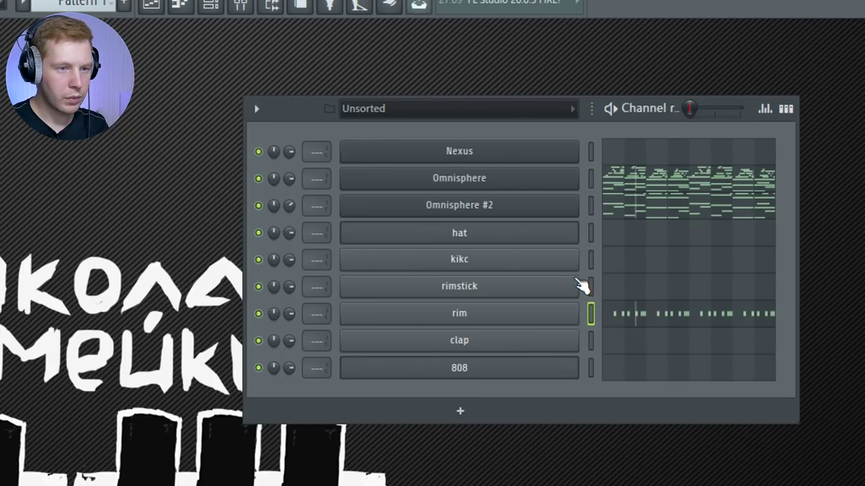
In the clap channel's piano roll, lay out one clap hit per bar across the eight bars
right_click(538, 348)
click(682, 202)
drag(482, 222, 239, 201)
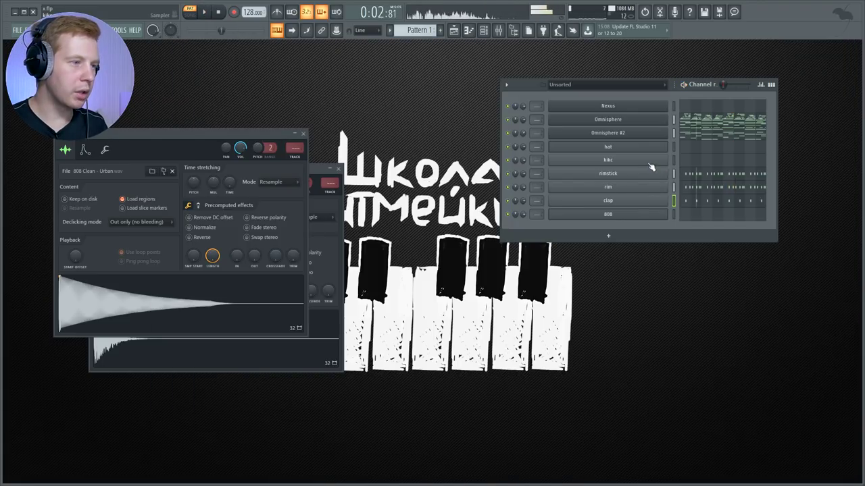
In the kikc channel's piano roll, place three consecutive C5 kicks at the start of bar 1 and play the pattern
right_click(649, 165)
click(669, 174)
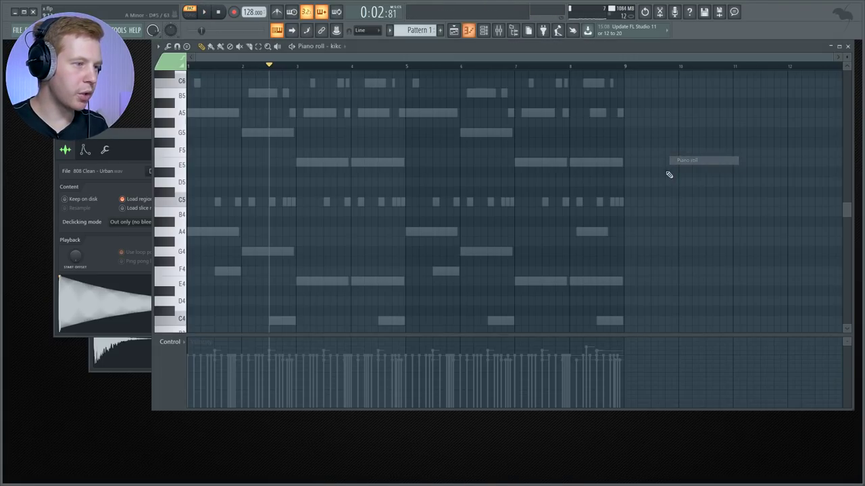
key(space)
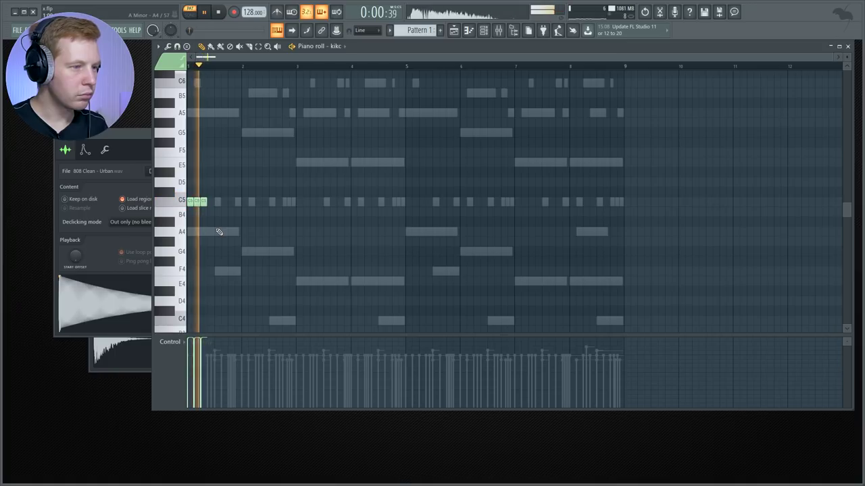
Place one C5 kick on beat 2 of bar 2, three kicks opening bar 3 and two in bar 4, then stop playback
scroll(196, 233, up, 3)
click(386, 203)
drag(385, 205, 341, 205)
drag(418, 171, 428, 210)
ctrl+click(620, 221)
click(622, 205)
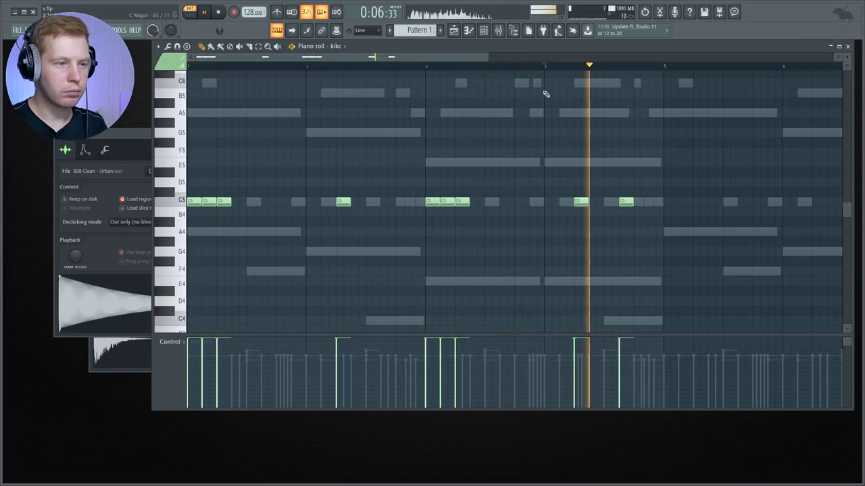
drag(696, 138, 665, 219)
key(space)
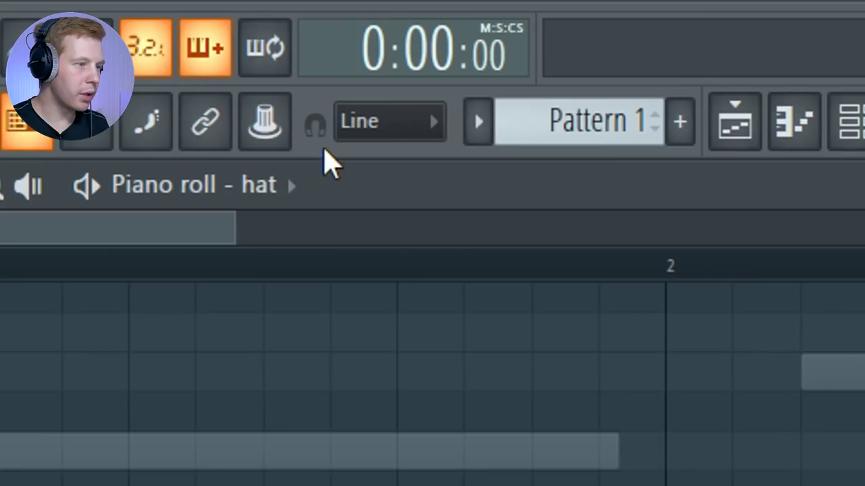
In the hat channel's piano roll, snap to 1/3 step, place C5 hats and a four-note B4 roll early in bar 1, and play them
click(364, 30)
click(368, 87)
drag(352, 79, 338, 80)
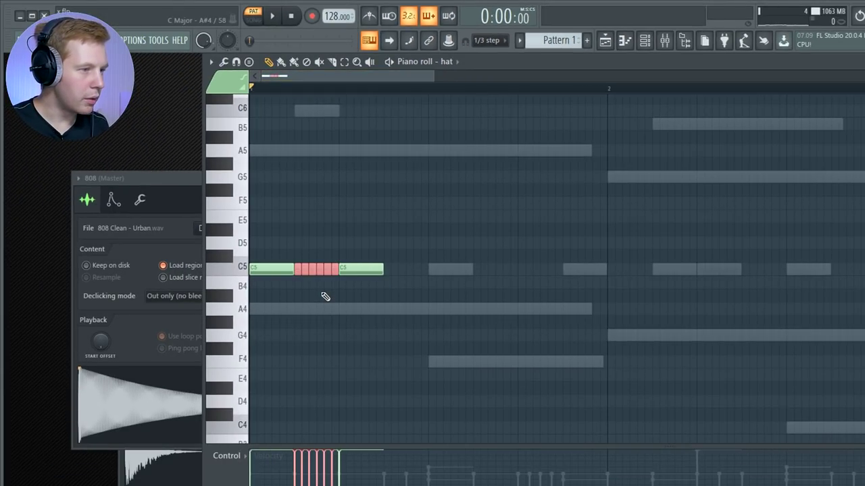
right_click(335, 274)
key(space)
key(space)
key(space)
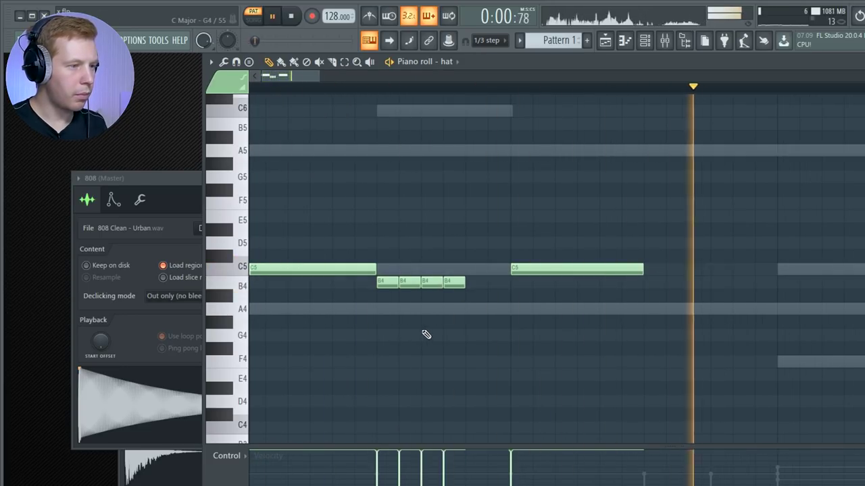
key(space)
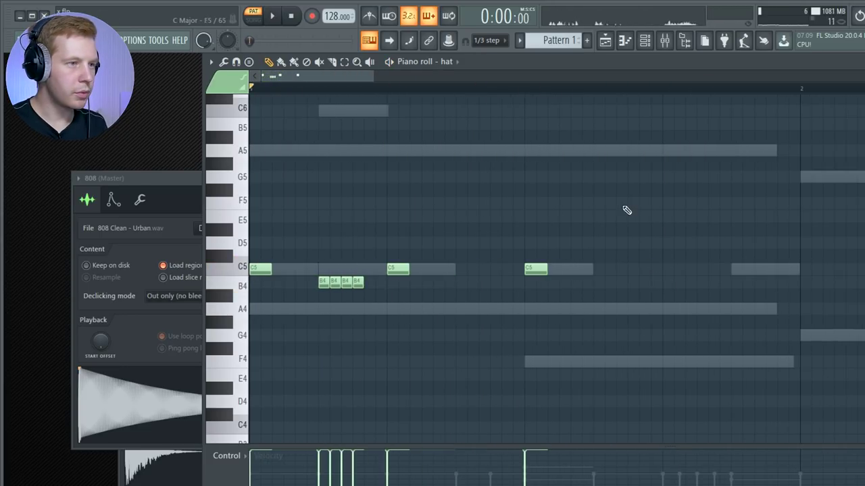
Set the snap to Line, fill out bar 1 with C5 hats and copy the four-note B4 roll near the bar's end
click(497, 35)
click(497, 56)
drag(672, 183, 189, 266)
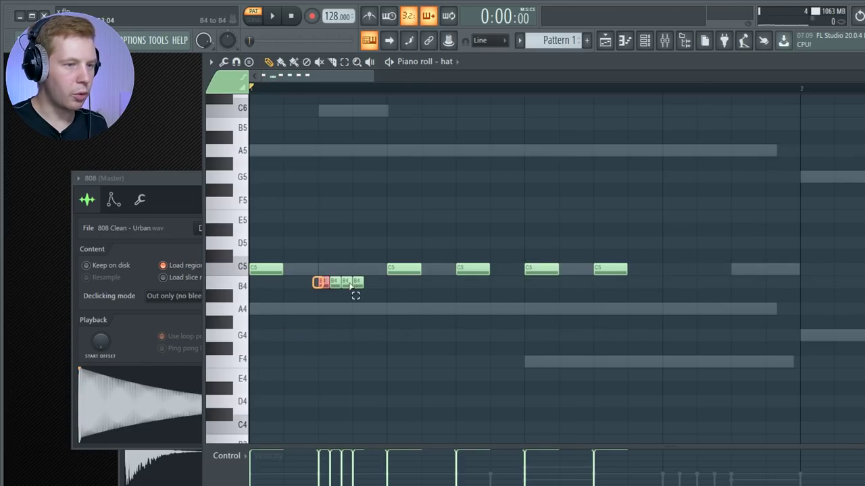
drag(681, 270, 750, 270)
key(space)
key(space)
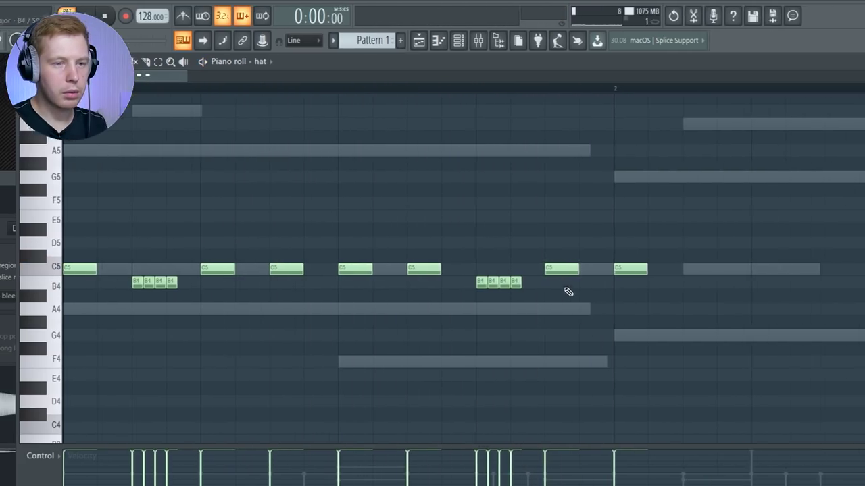
Open bar 2 with a C5 hat, two copied four-note B4 rolls and another C5 hat
click(667, 282)
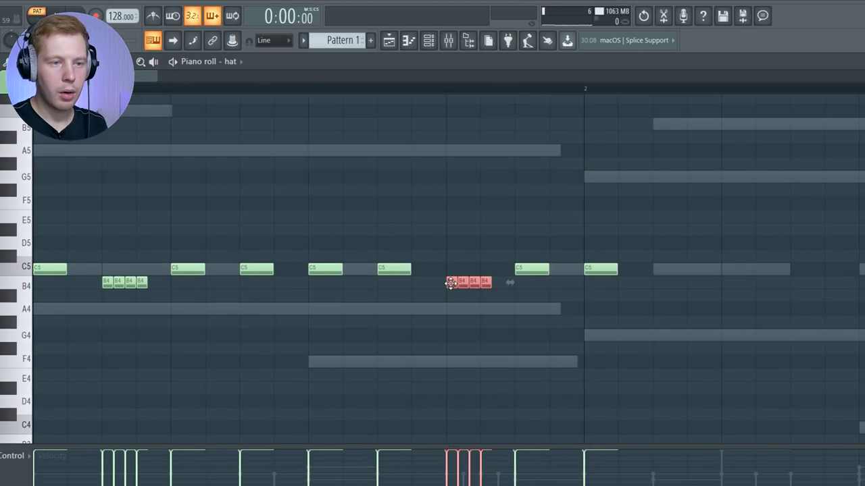
click(606, 269)
click(773, 272)
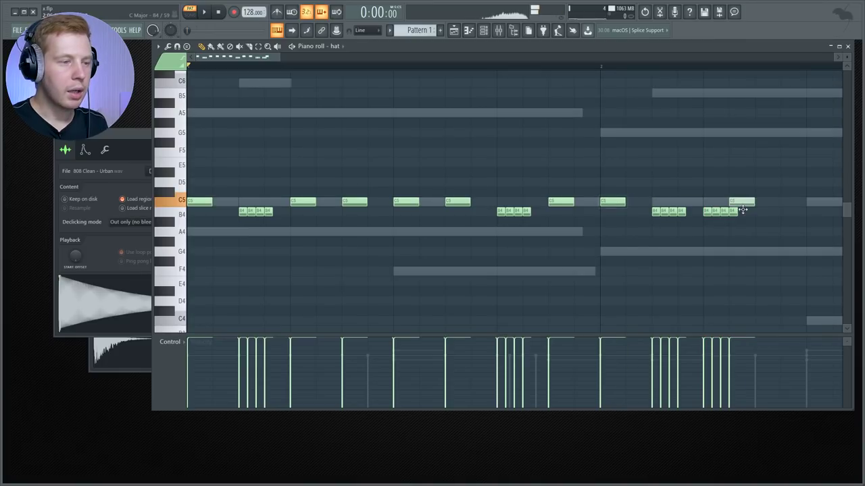
scroll(525, 264, down, 2)
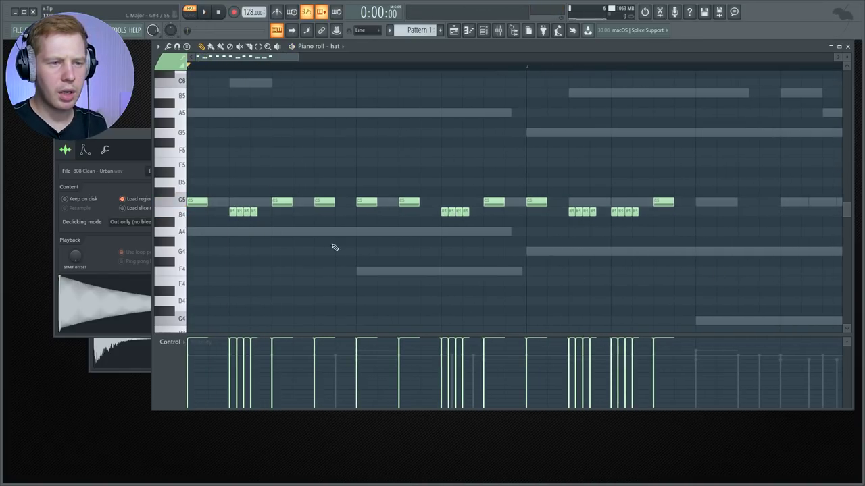
scroll(574, 293, down, 3)
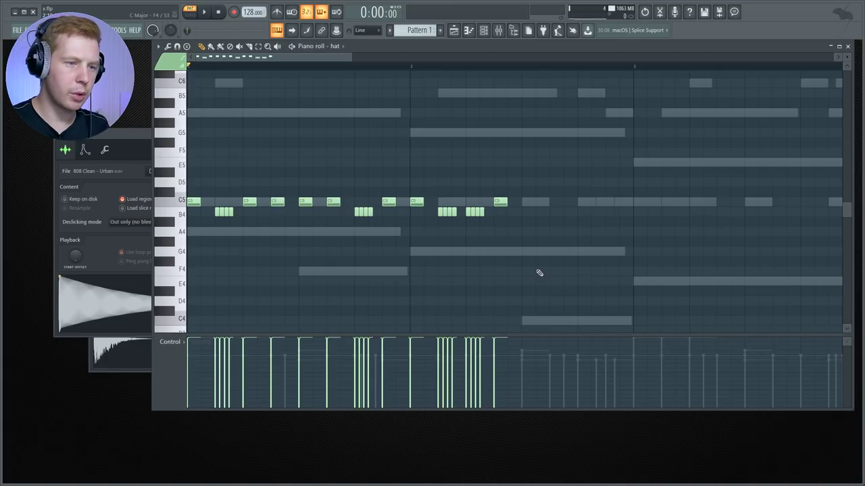
Finish bar 2 with two more C5 hats, one more copied B4 roll and a closing C5 hat, playing the pattern
click(528, 202)
key(space)
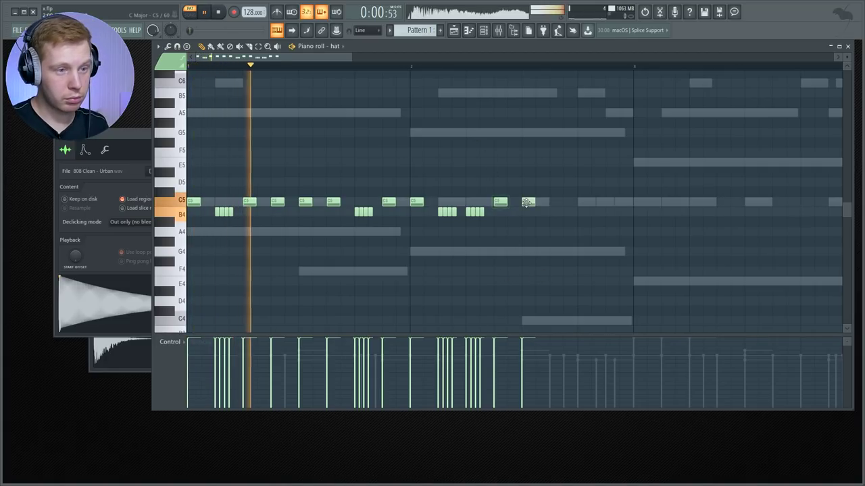
click(556, 201)
click(468, 211)
key(space)
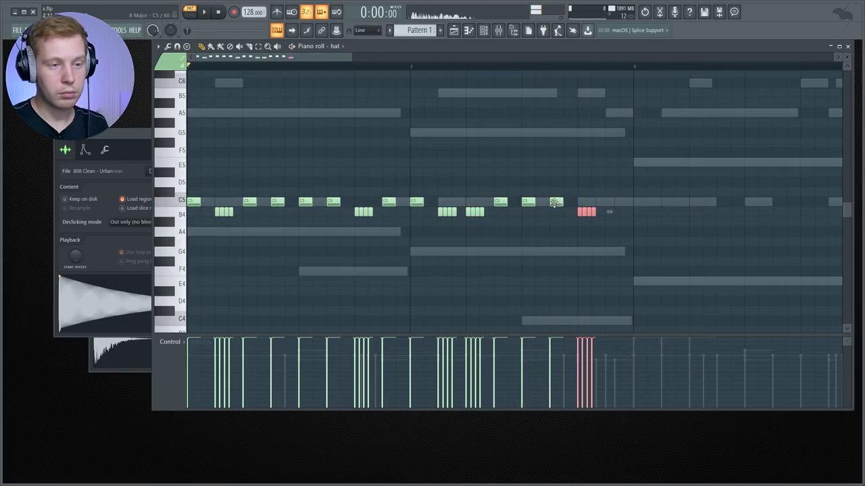
scroll(401, 273, down, 3)
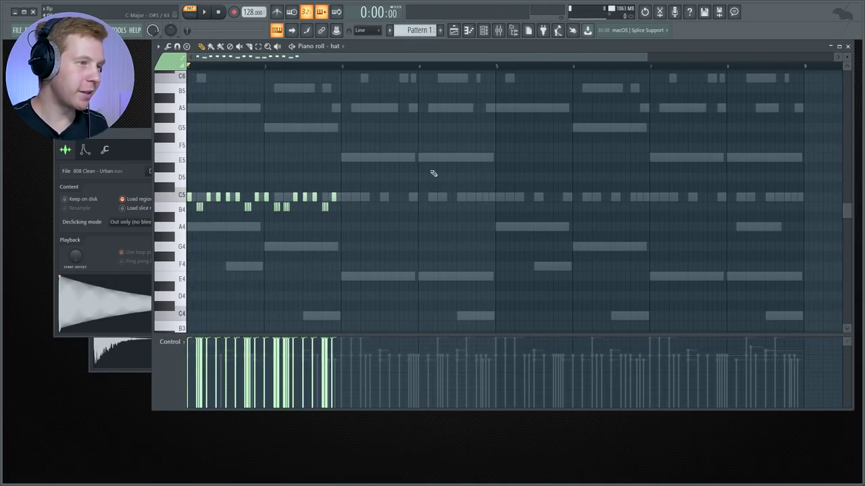
Switch the hat's note-property lane from velocity to note fine pitch
scroll(203, 302, up, 1)
scroll(204, 302, up, 4)
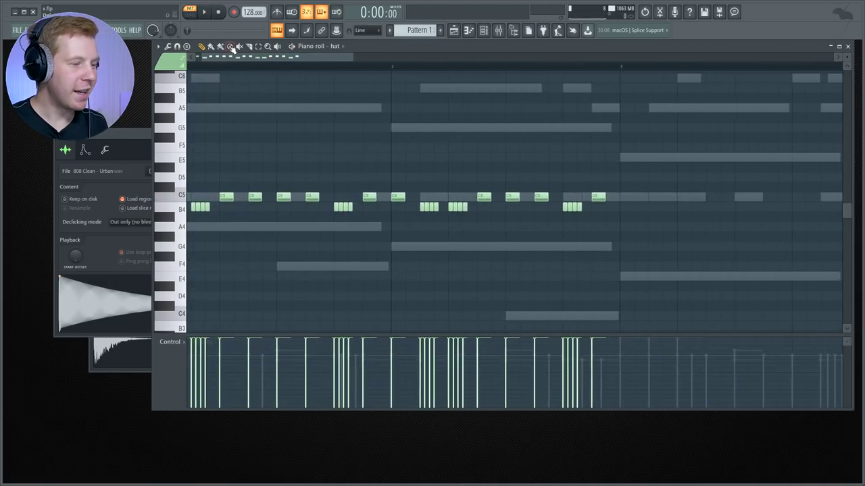
click(167, 355)
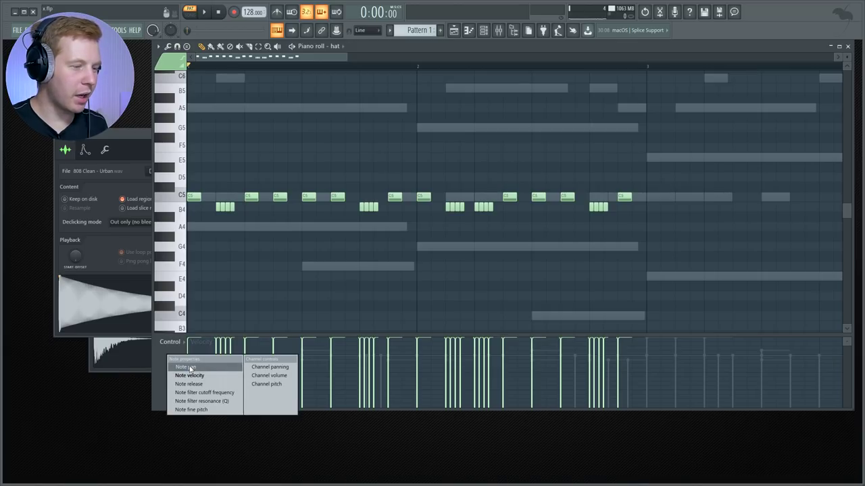
click(189, 367)
click(167, 367)
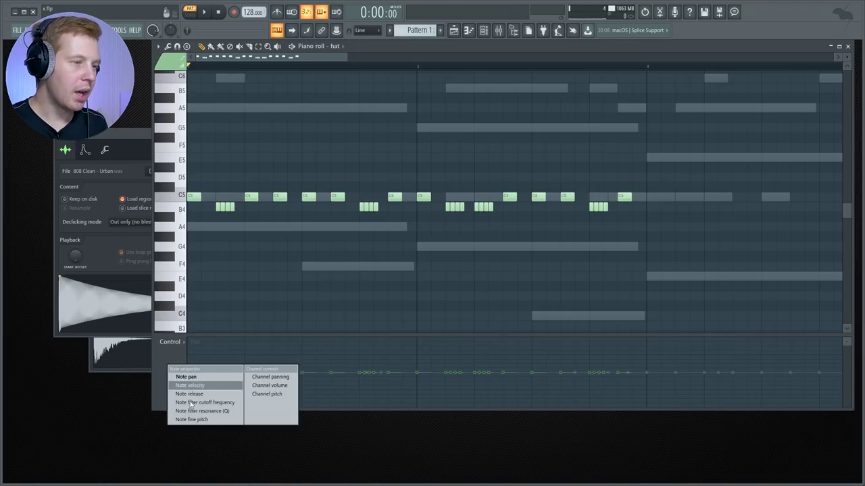
click(196, 419)
Try stepping the first roll's opening notes down to A4 and A#4 and play the pattern
scroll(212, 248, up, 2)
drag(213, 171, 242, 212)
scroll(577, 226, down, 3)
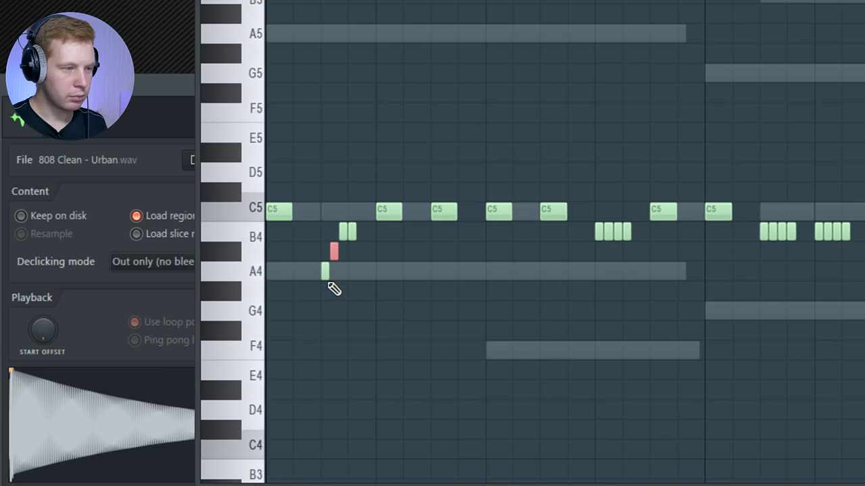
key(space)
key(space)
drag(236, 236, 214, 220)
drag(322, 262, 326, 264)
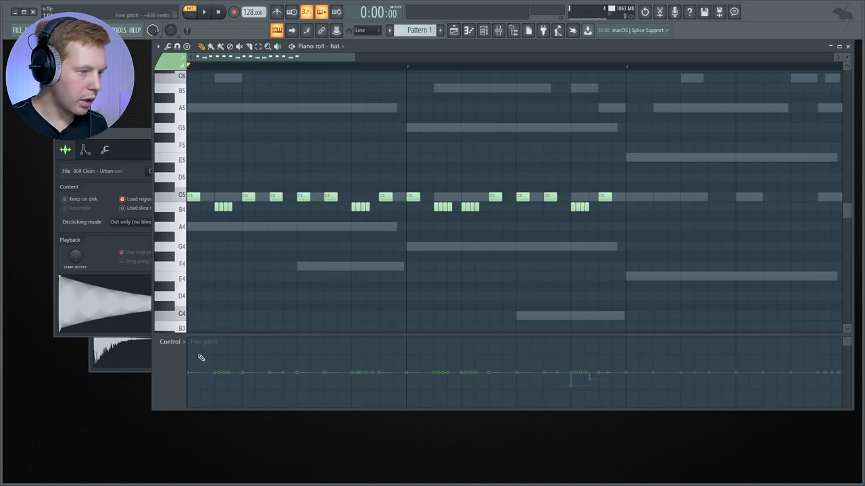
Give the first four-note B4 roll a rising fine-pitch ramp and play the pattern
scroll(227, 374, up, 4)
right_click(168, 363)
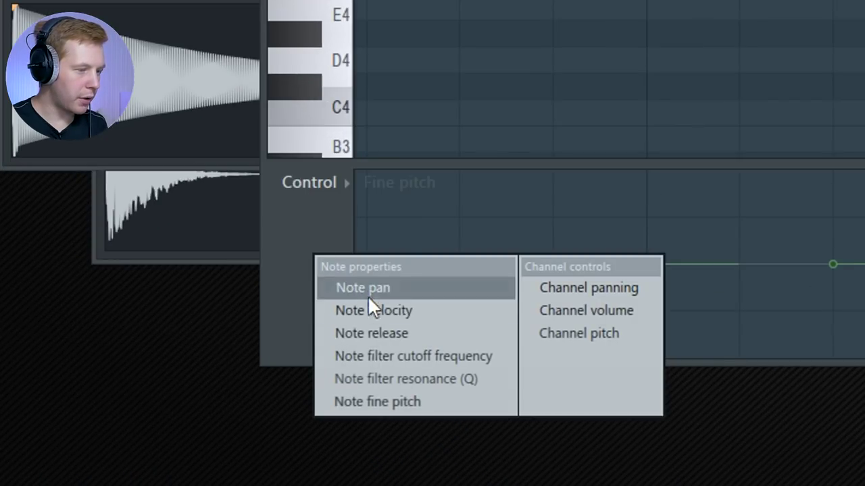
click(389, 401)
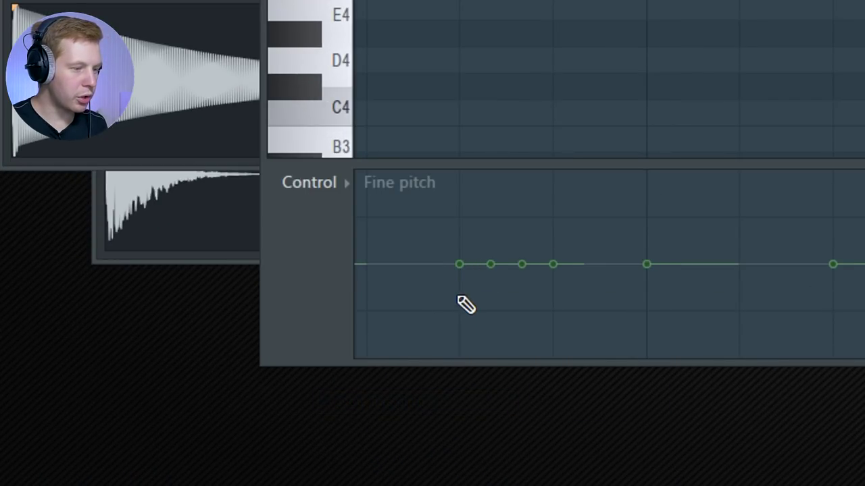
key(space)
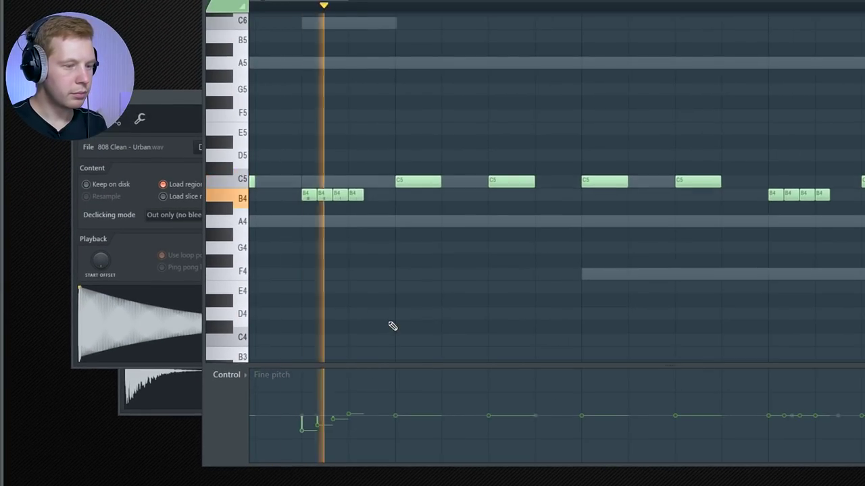
Add rising fine-pitch ramps of varying depth to the remaining four B4 rolls in bars 1 and 2 while checking playback
key(space)
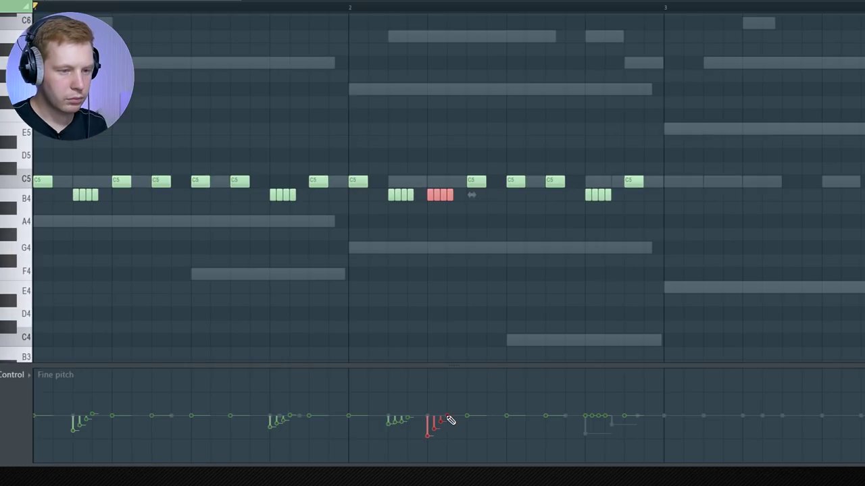
key(space)
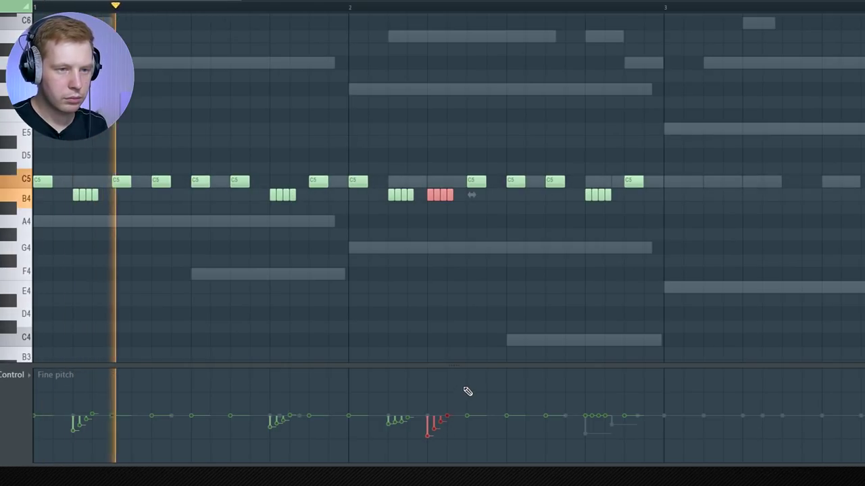
click(582, 202)
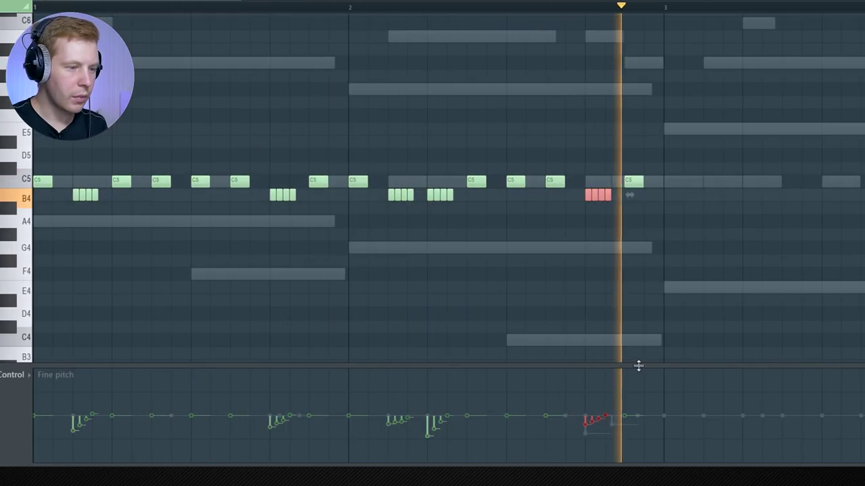
key(space)
Select all C5 hats in bars 1 and 2, offset their fine pitch slightly up and down, and play the result
scroll(527, 325, down, 3)
right_click(10, 402)
click(54, 323)
scroll(62, 311, up, 4)
drag(100, 1, 82, 2)
drag(863, 114, 2, 190)
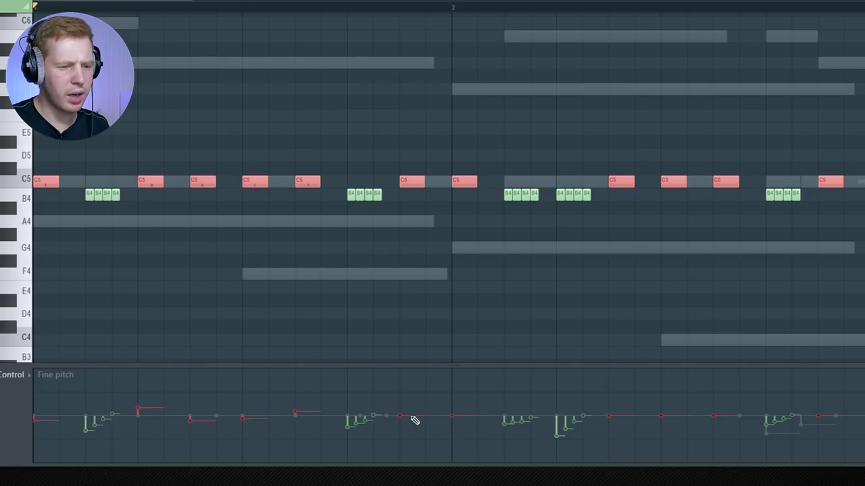
key(space)
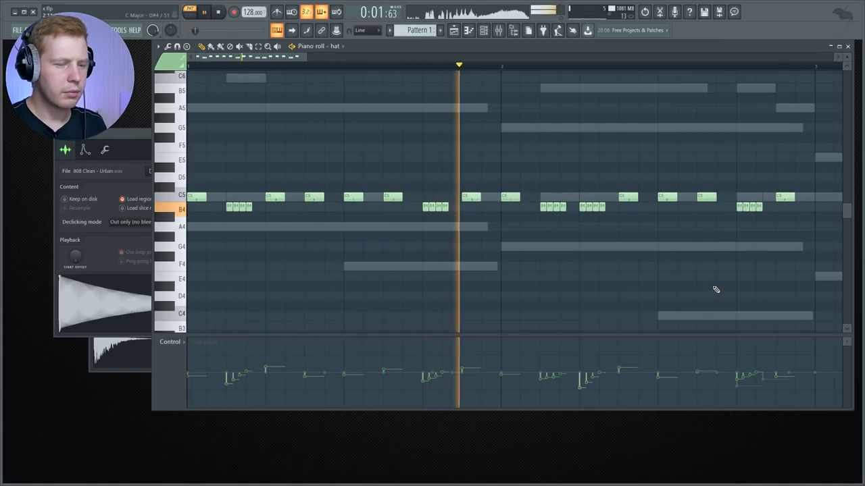
key(space)
Switch the lane to note pan, select all C5 hats and vary their panning slightly to alternating sides
scroll(707, 276, down, 5)
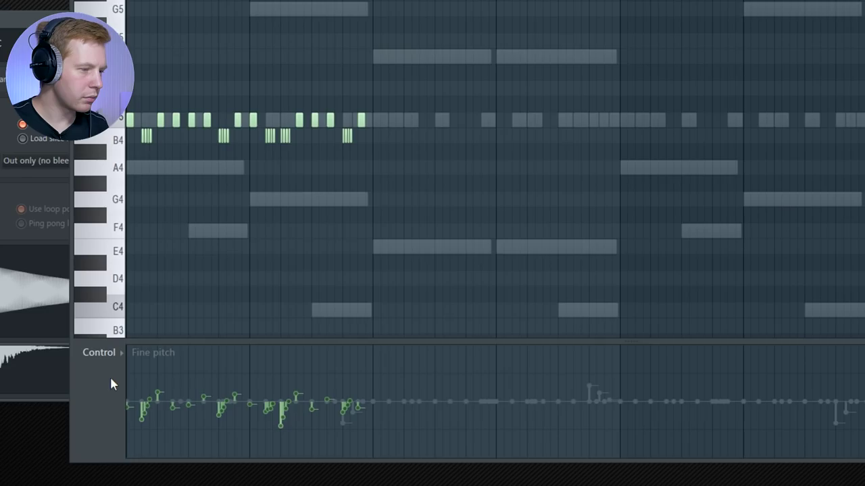
right_click(110, 379)
click(125, 398)
scroll(144, 292, up, 5)
drag(827, 4, 218, 123)
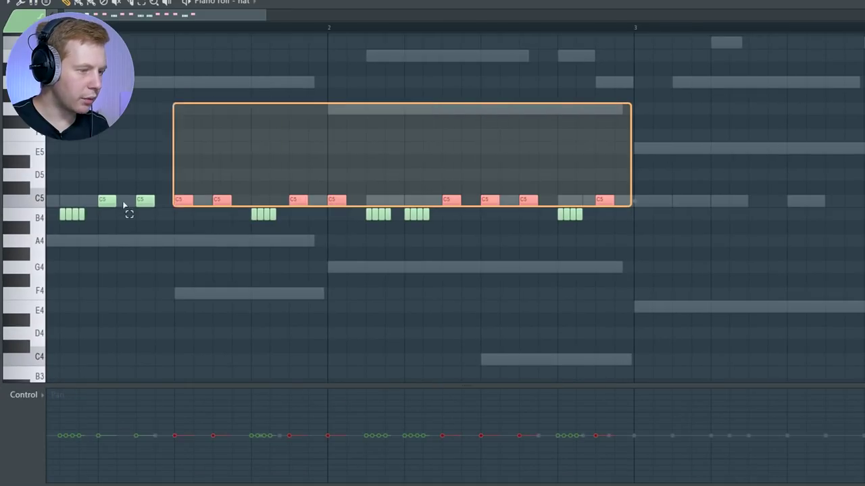
drag(124, 205, 47, 203)
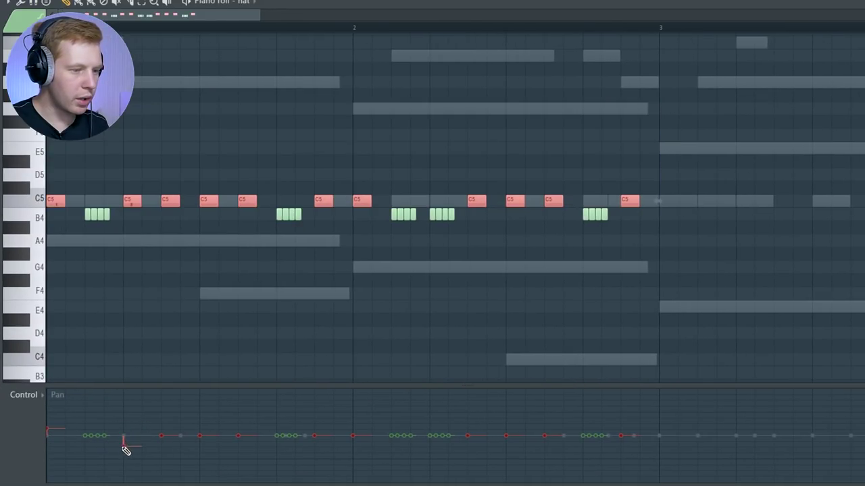
key(space)
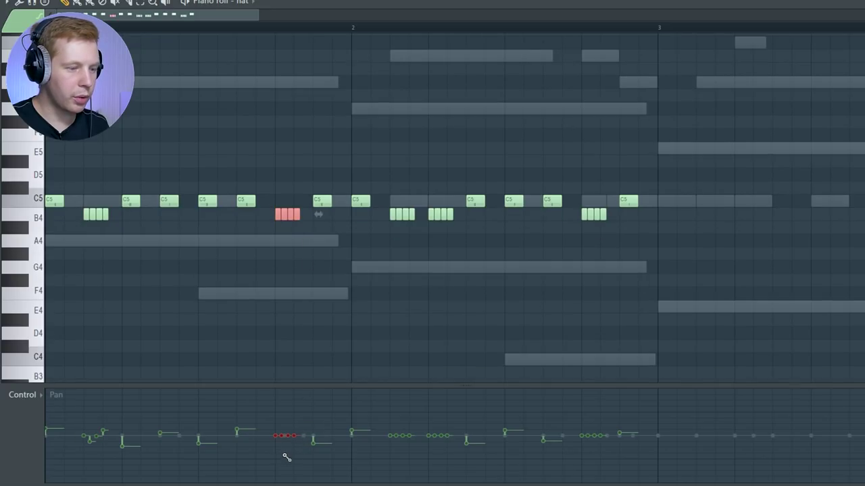
Draw note-pan ramps to varying sides on the four-note B4 rolls in bars 1 and 2 and play the pattern
key(ctrl+d)
key(space)
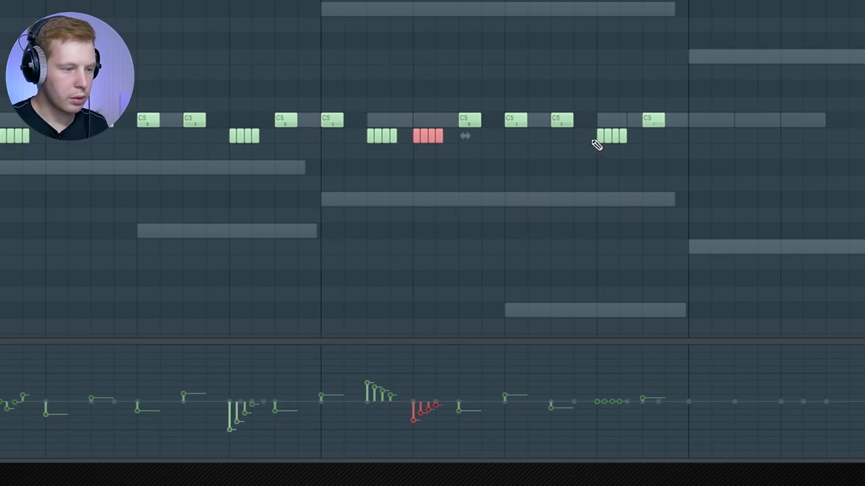
click(598, 137)
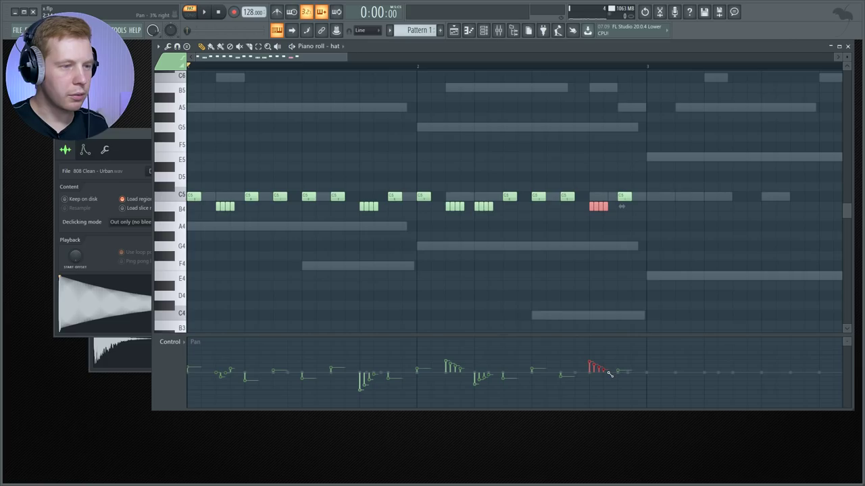
key(space)
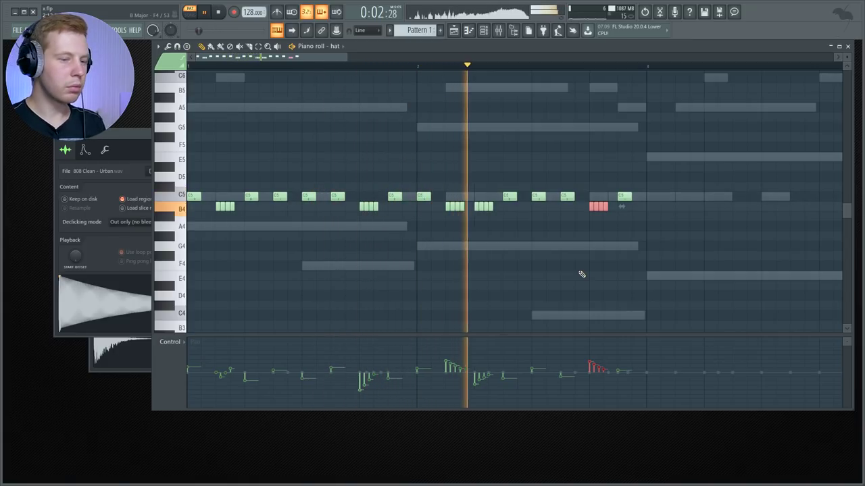
key(space)
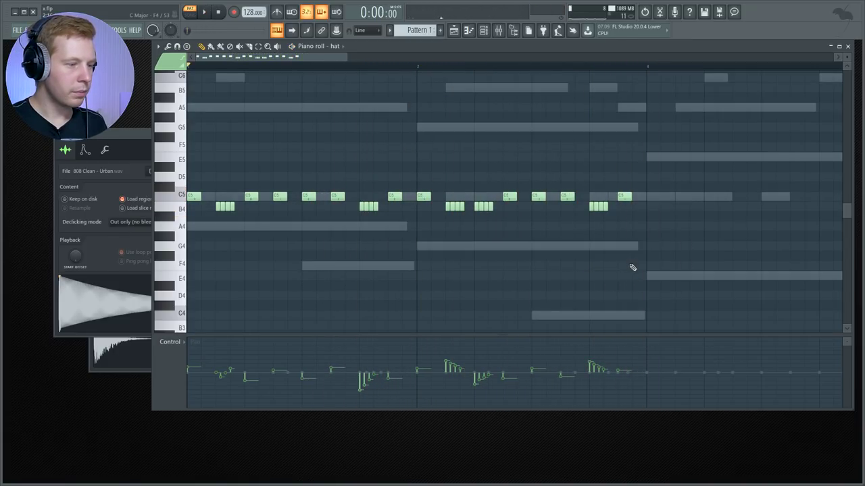
Switch the lane to note velocity, draw rising velocity ramps of varying depth on the B4 rolls in bars 1 and 2 and play them
click(170, 368)
click(187, 386)
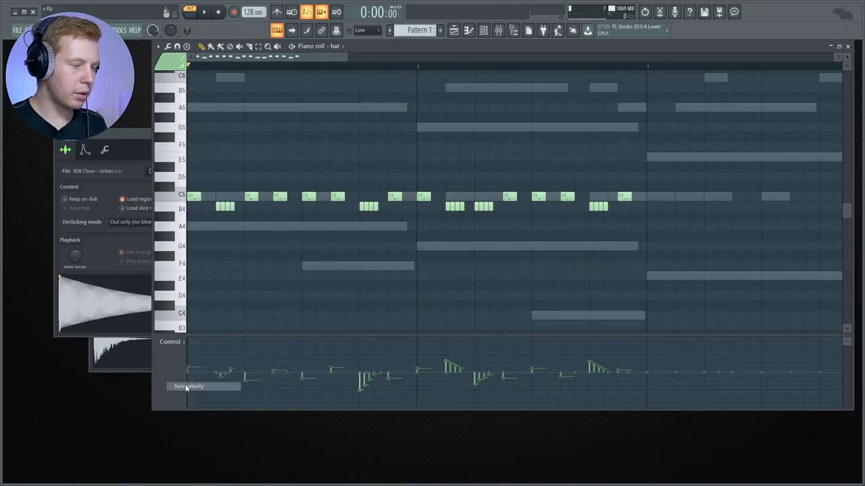
drag(157, 387, 183, 358)
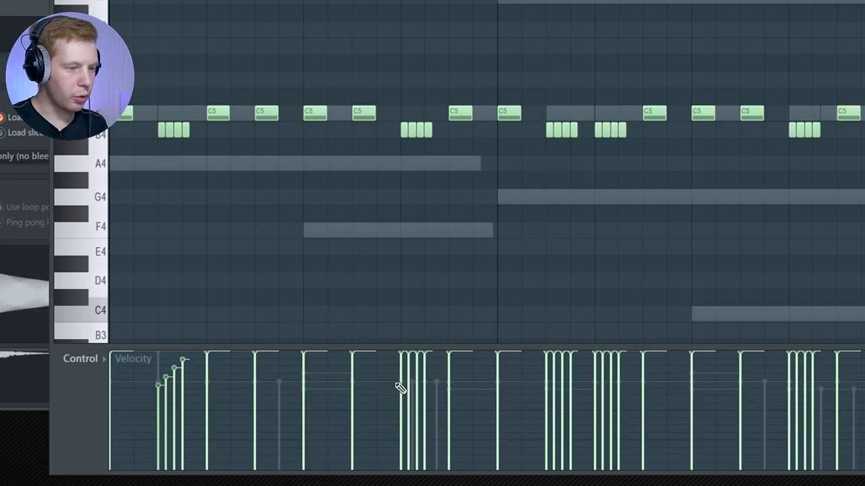
drag(549, 392, 577, 363)
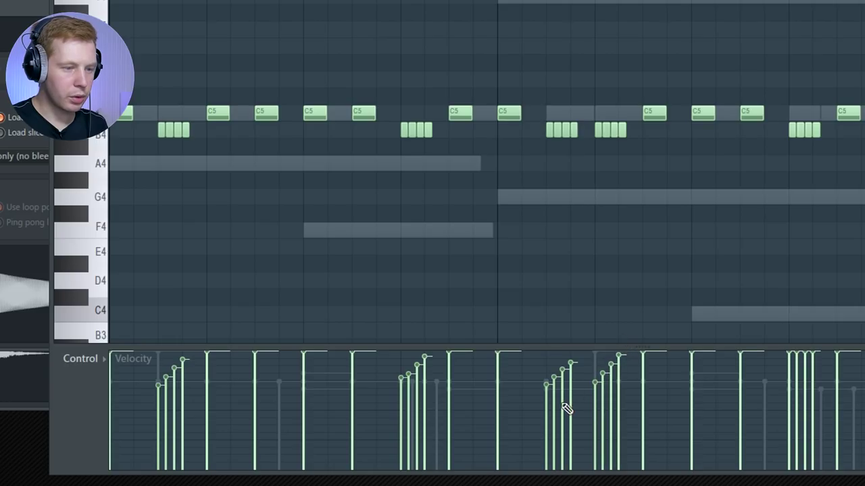
drag(553, 414, 584, 380)
key(space)
Duplicate the two-bar hat pattern repeatedly until it fills all eight bars
key(ctrl+a)
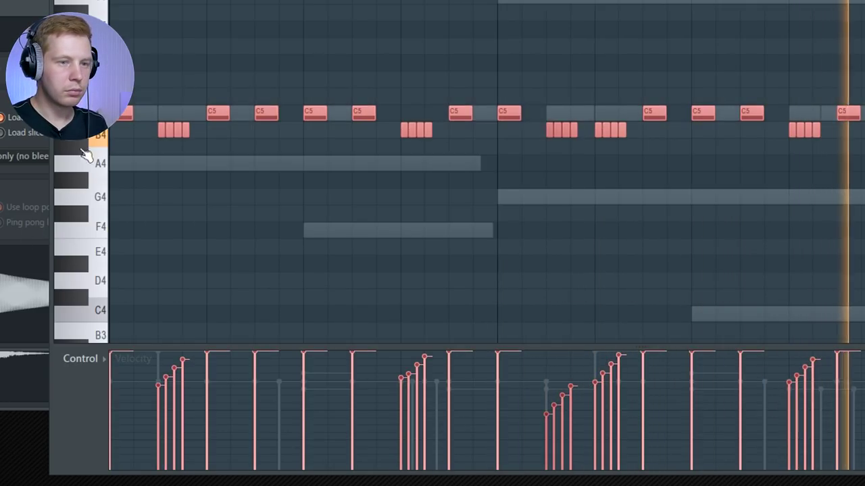
key(ctrl+b)
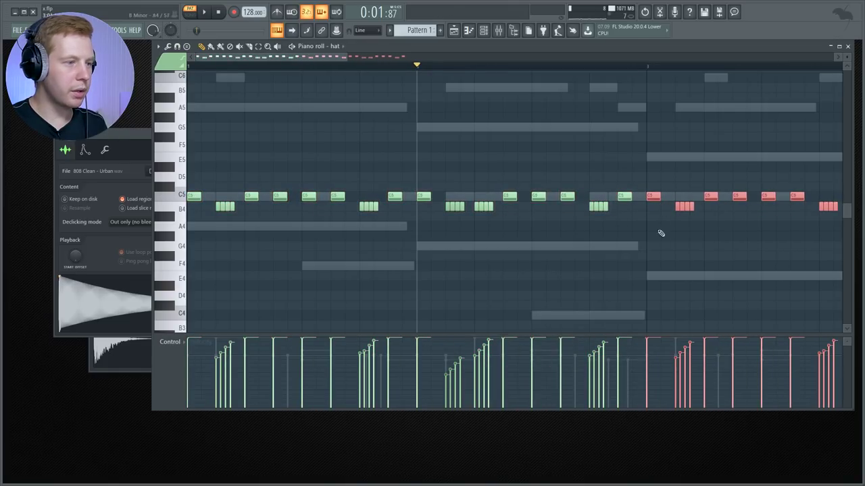
scroll(661, 233, down, 3)
key(ctrl+a)
key(ctrl+b)
Open the 808 channel in the piano roll, place a short A5 note at the start of bar 1 and select it
key(F7)
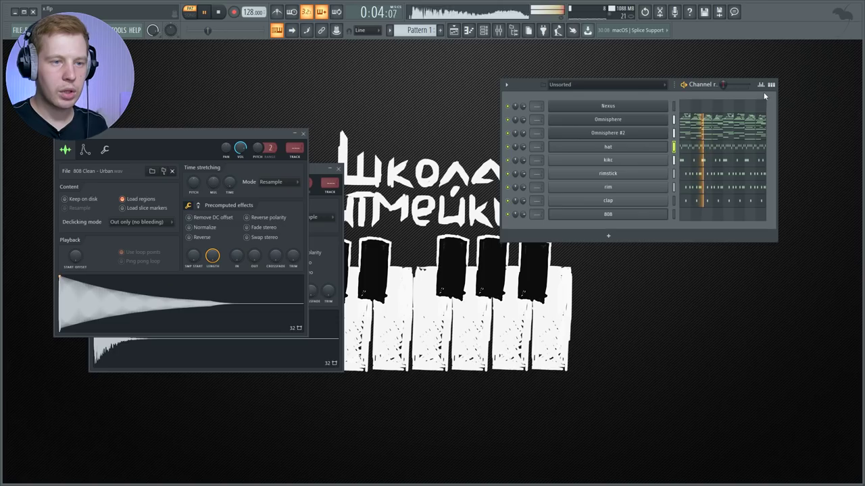
right_click(646, 217)
click(676, 215)
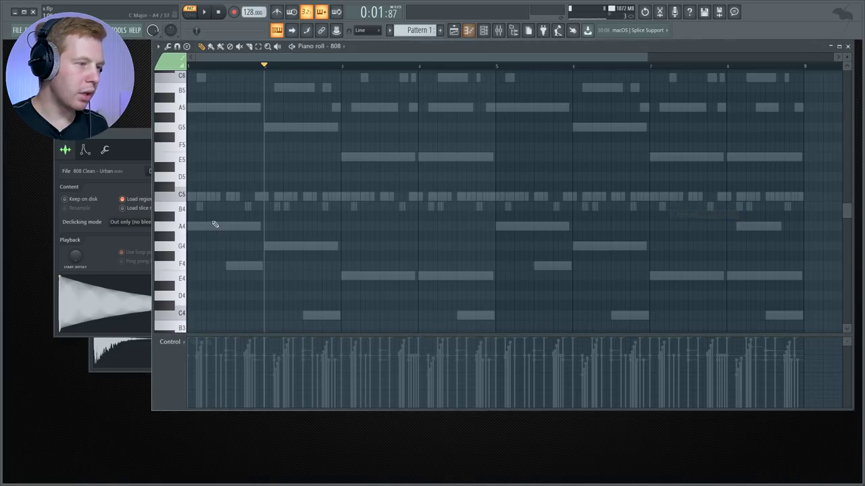
scroll(210, 226, up, 3)
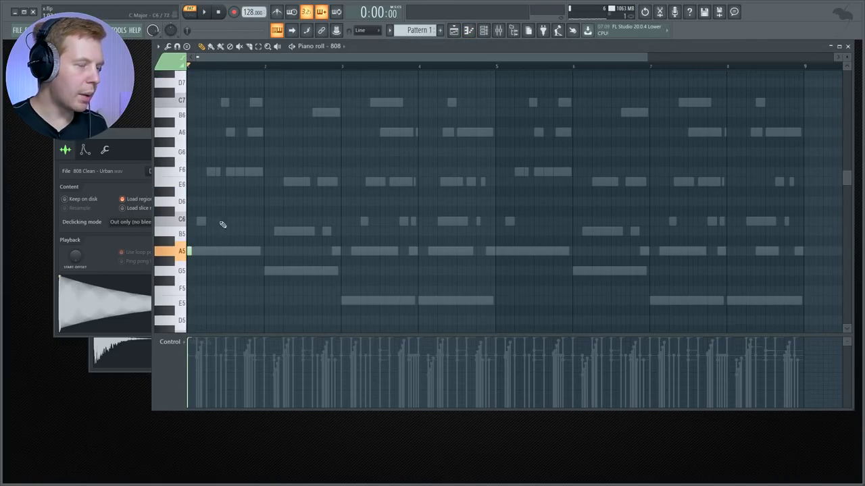
drag(229, 207, 181, 298)
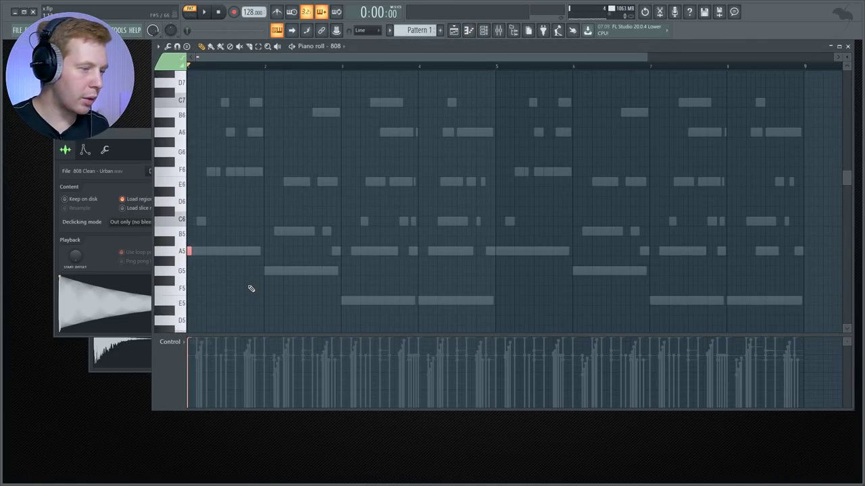
click(172, 342)
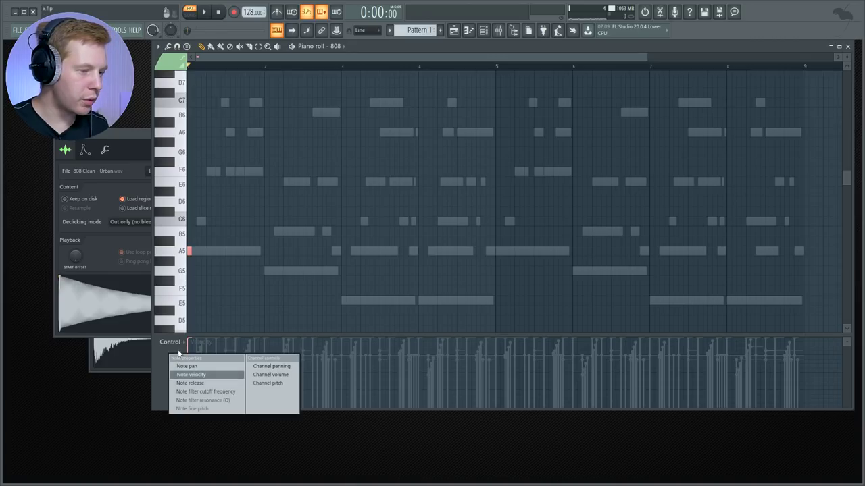
click(196, 394)
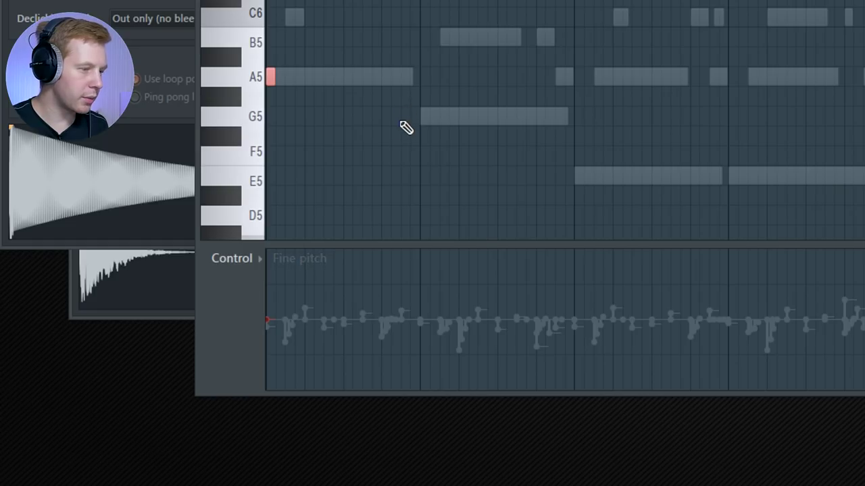
click(227, 295)
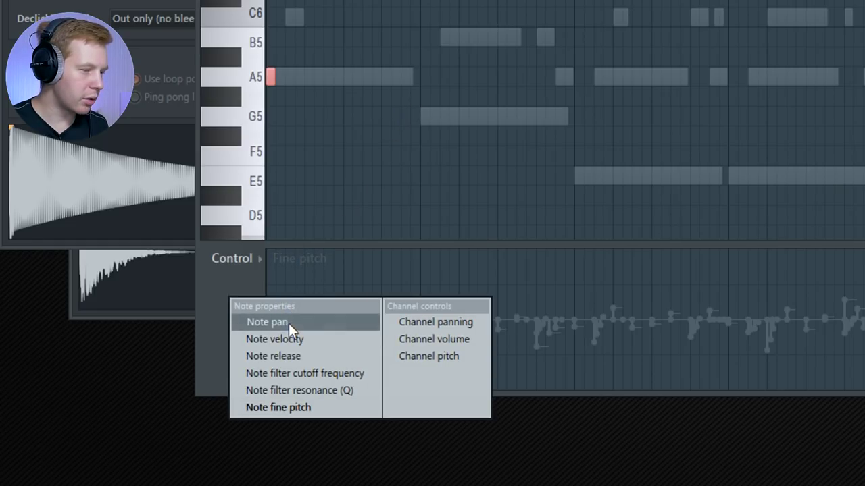
click(289, 321)
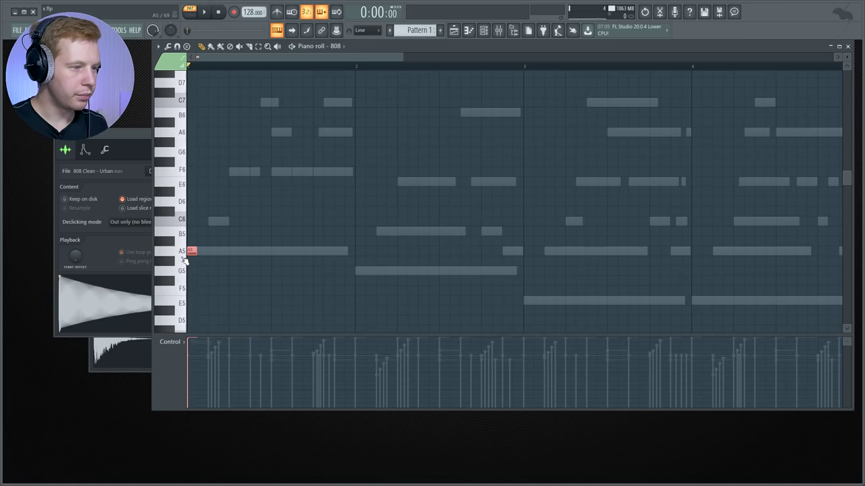
Add short 808 notes on G5 in bar 2, E5 in bars 3 and 4, and A5 in bar 4, while checking playback
click(191, 251)
key(space)
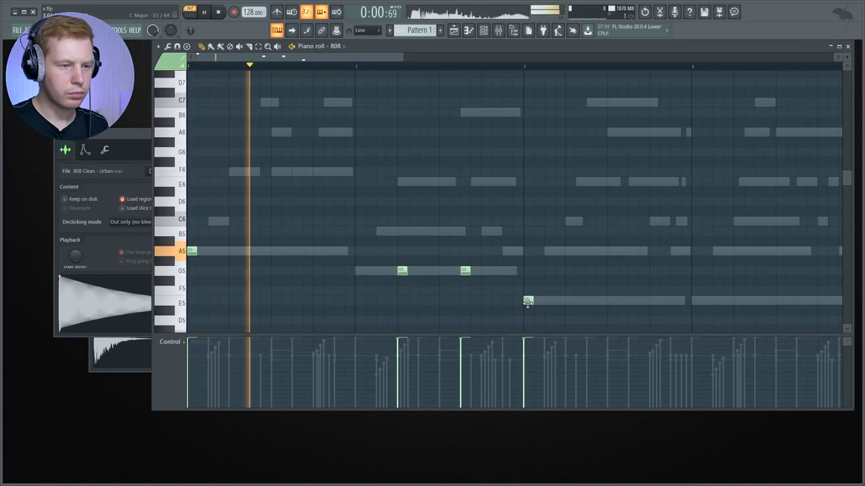
click(549, 303)
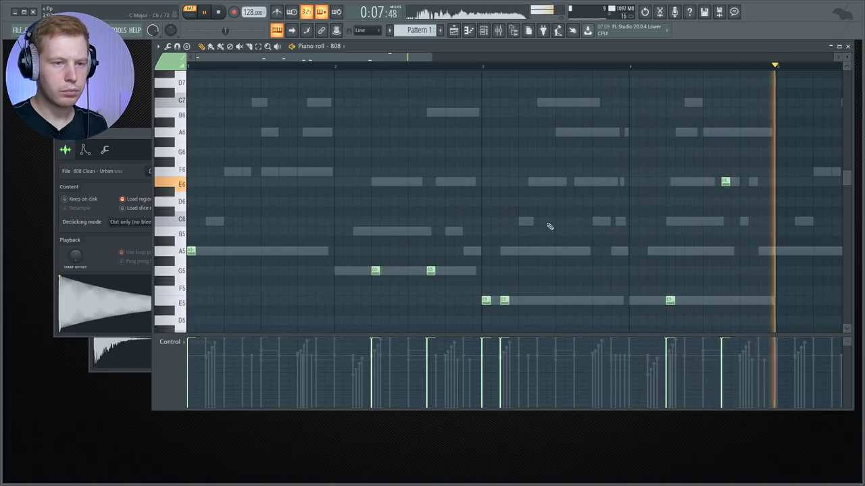
drag(723, 182, 723, 253)
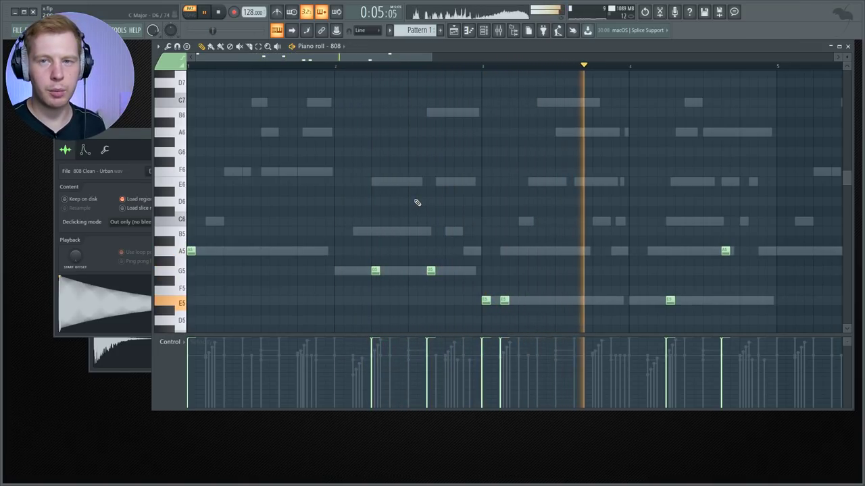
key(space)
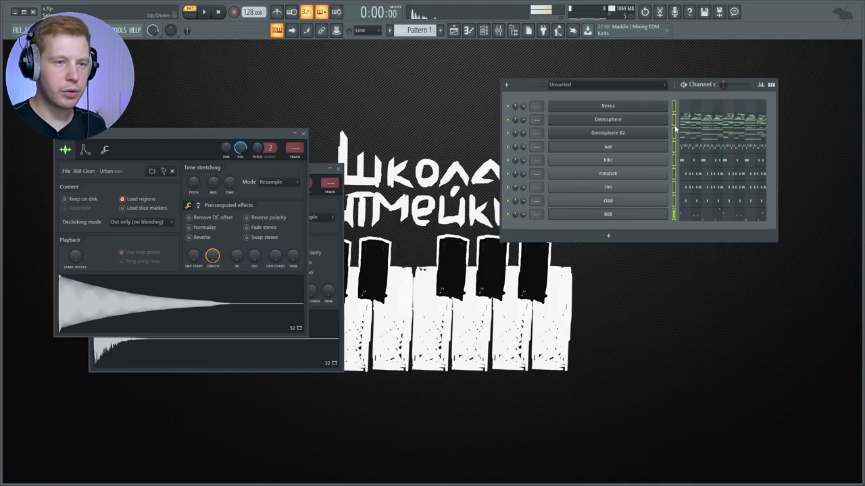
Write a sparse four-bar Nexus melody of short notes on A4, G4, C5, E4, A4 and E5 during playback
right_click(664, 107)
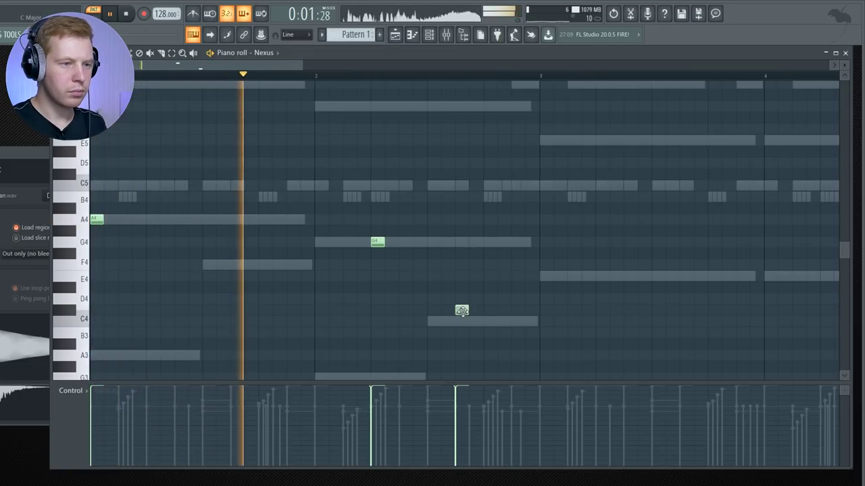
drag(482, 295, 446, 365)
key(ctrl+Up)
key(space)
Duplicate the four-bar Nexus melody into bars 5 to 8 and close the piano roll
key(ctrl+d)
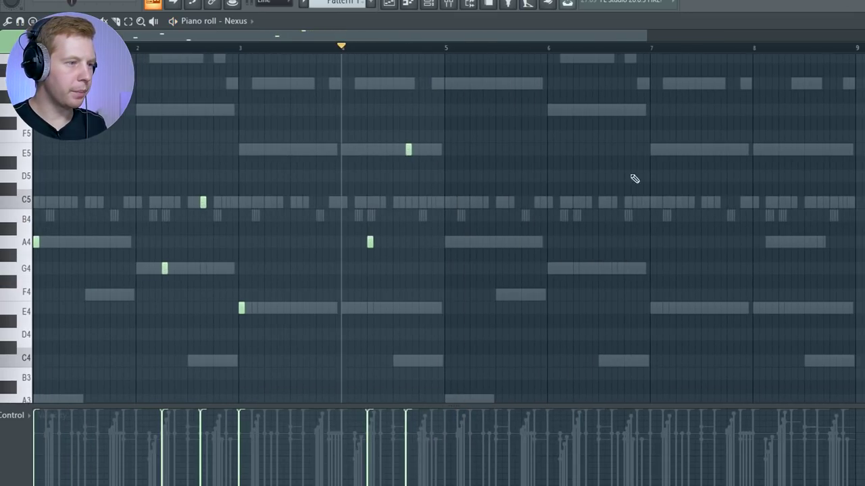
key(ctrl+a)
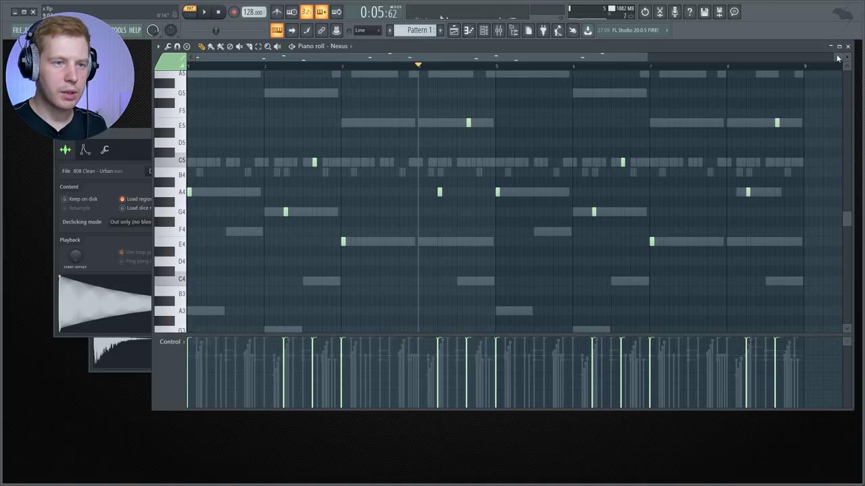
click(847, 46)
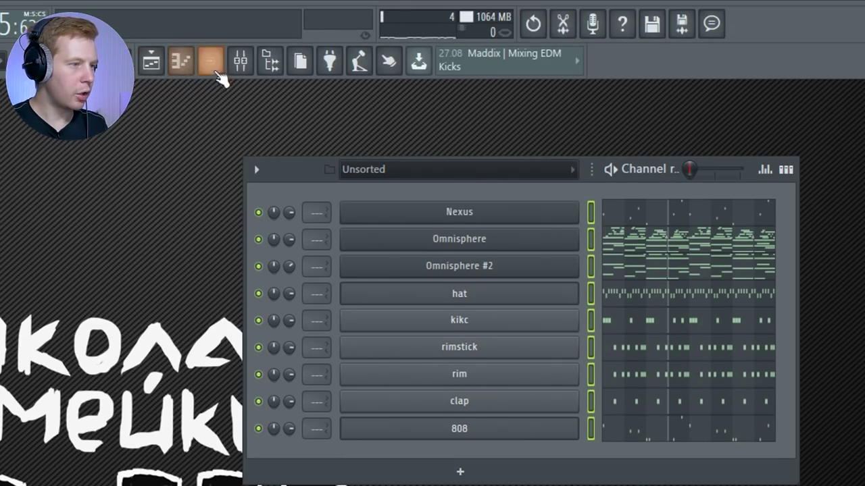
Route all nine channels to their own mixer tracks, starting with Nexus on track 2, and play the beat
click(240, 4)
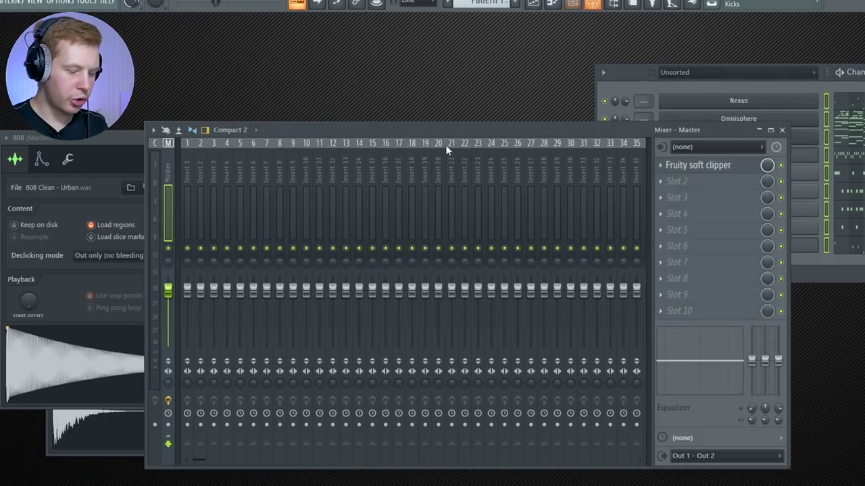
click(200, 169)
key(ctrl+shift+l)
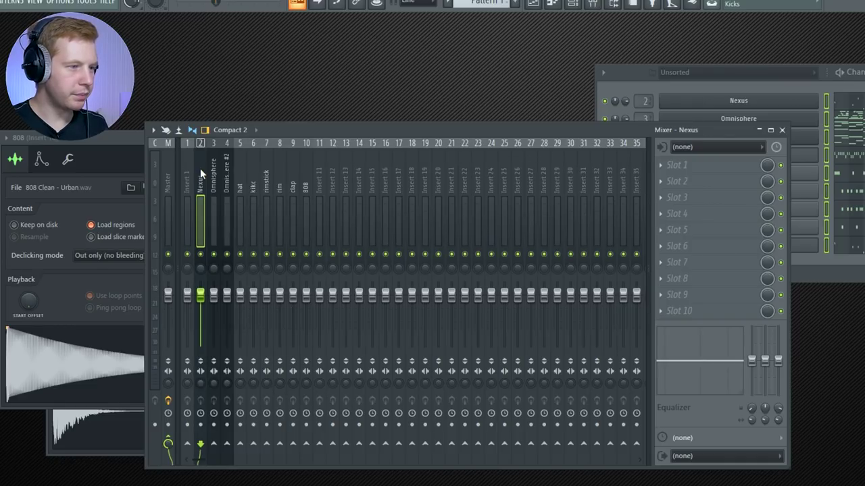
key(space)
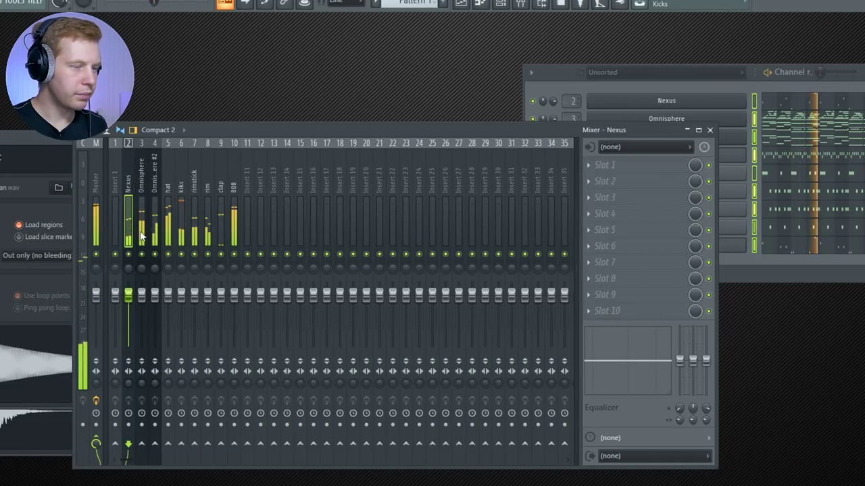
click(800, 79)
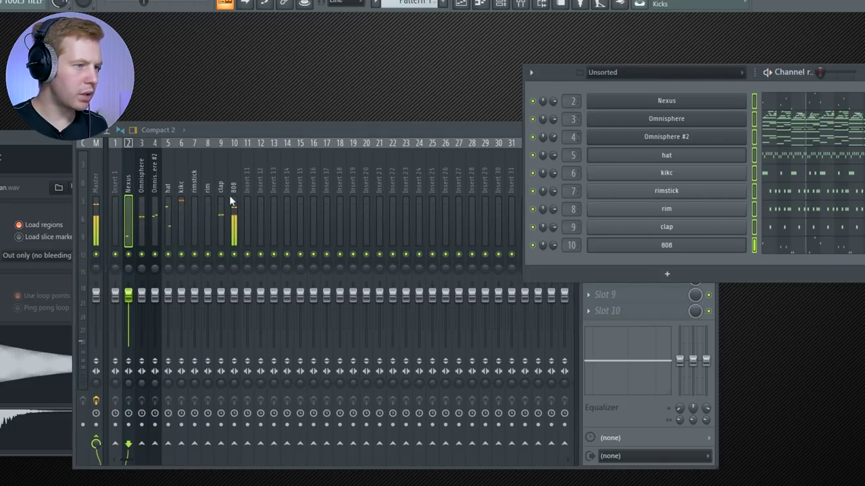
Route the Nexus and both Omnisphere mixer tracks only to insert 1, solo insert 1 and listen to the melody group
click(139, 186)
right_click(115, 444)
click(141, 464)
right_click(116, 255)
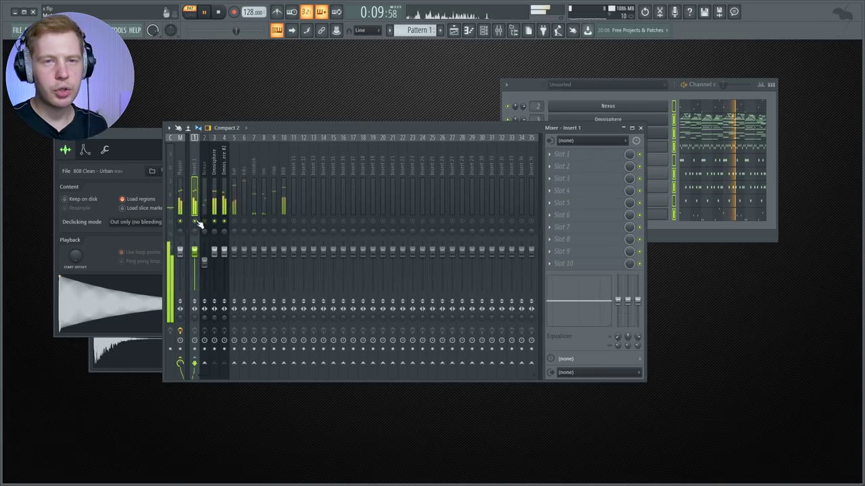
key(space)
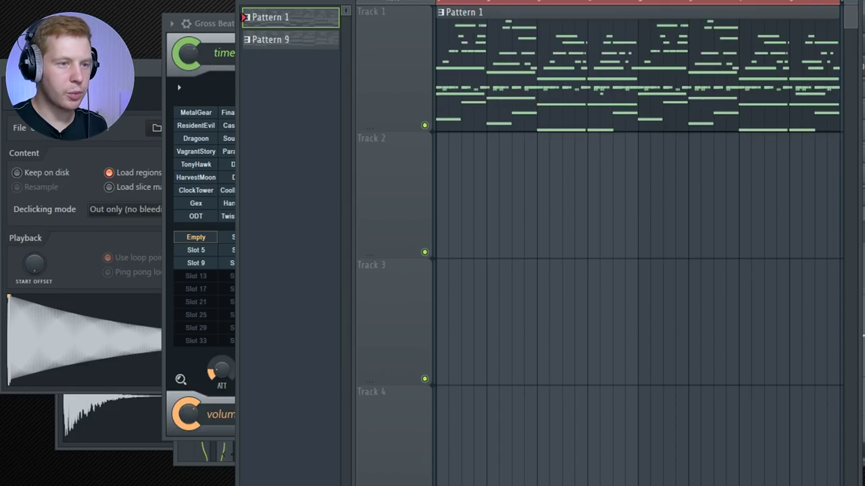
Open Gross Beat on insert 1 and create an automation clip for its time slot selection
key(F9)
click(835, 103)
click(835, 103)
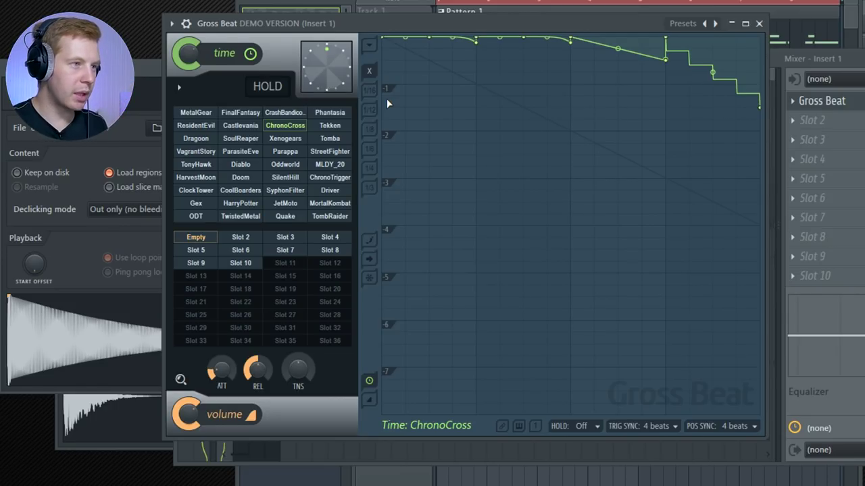
right_click(284, 125)
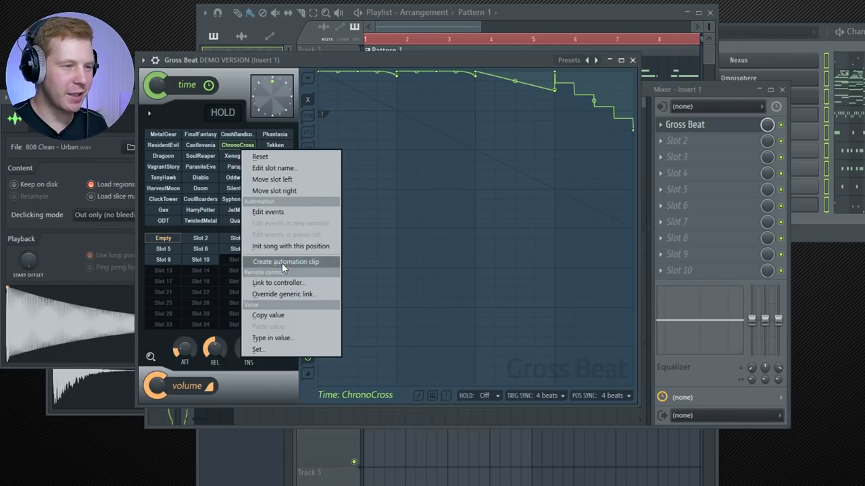
click(282, 263)
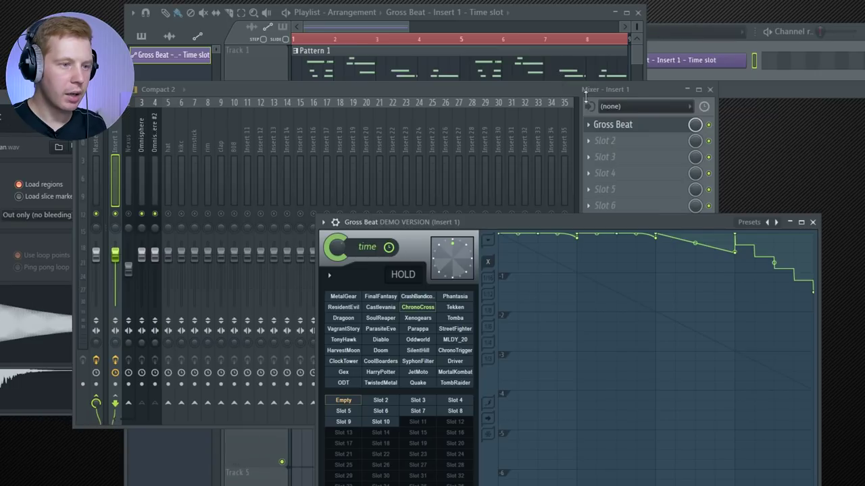
Copy the time slot clip's starting value into a new automation point at bar 2 to hold the first bar level
click(710, 90)
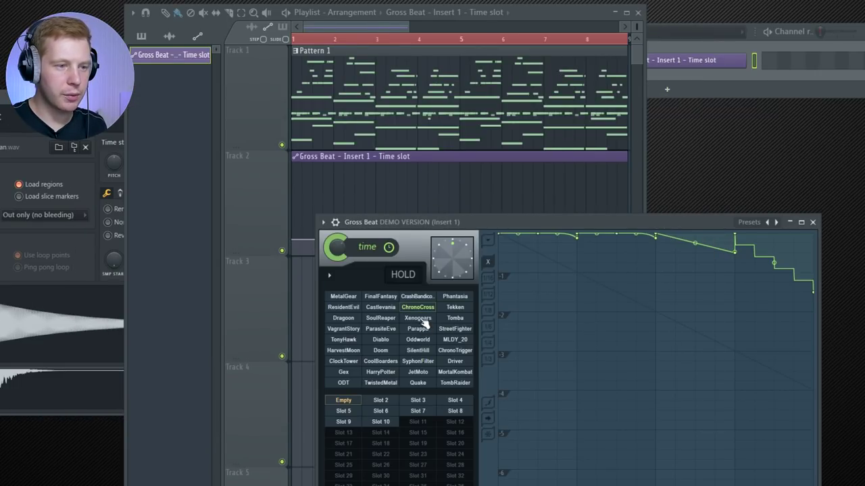
drag(574, 221, 571, 134)
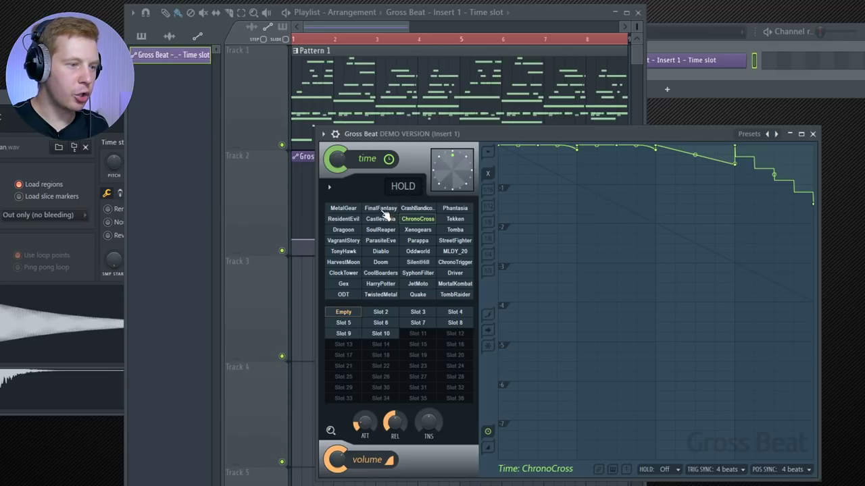
right_click(296, 240)
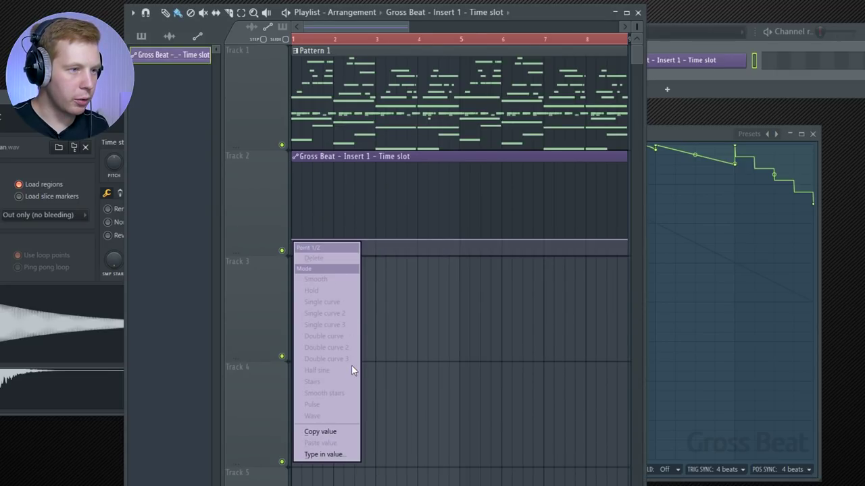
click(325, 431)
scroll(329, 212, up, 3)
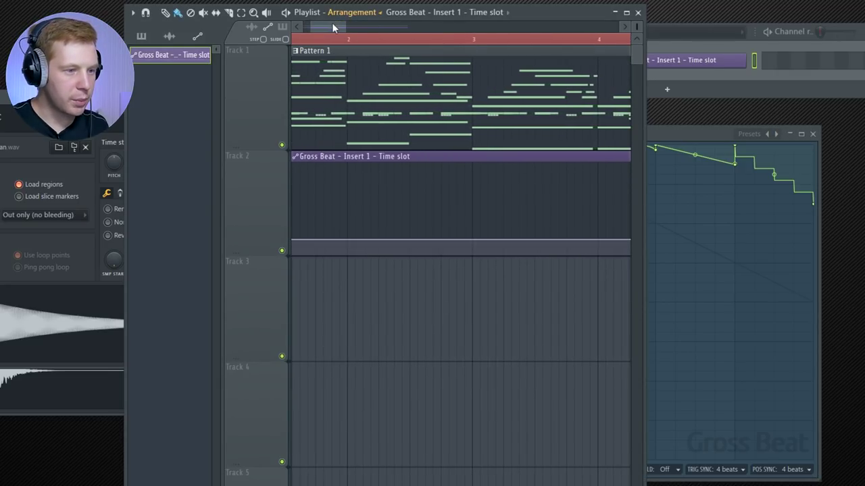
scroll(332, 22, up, 2)
click(417, 241)
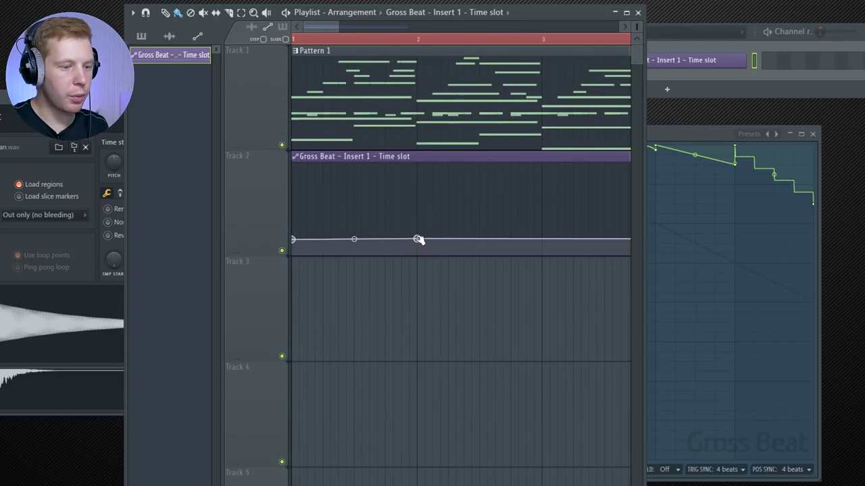
right_click(419, 241)
click(464, 439)
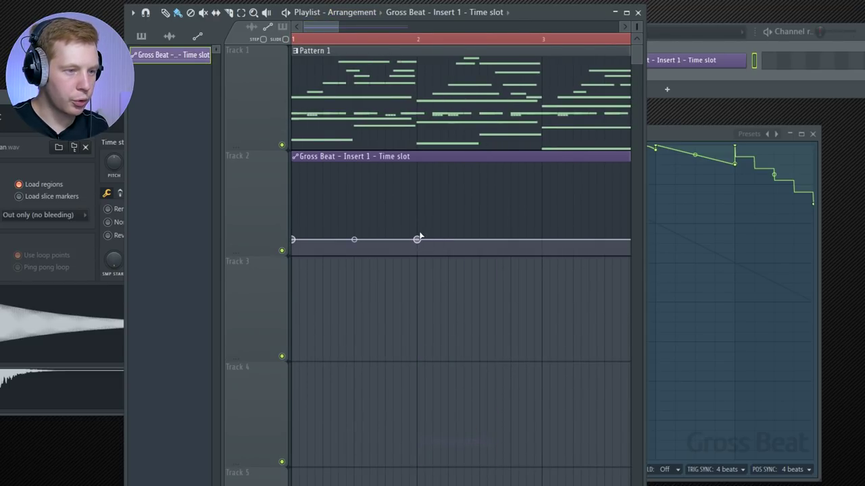
Copy Gross Beat's FinalFantasy time slot value and paste it into new automation points at the start of bars 2 and 3
right_click(419, 226)
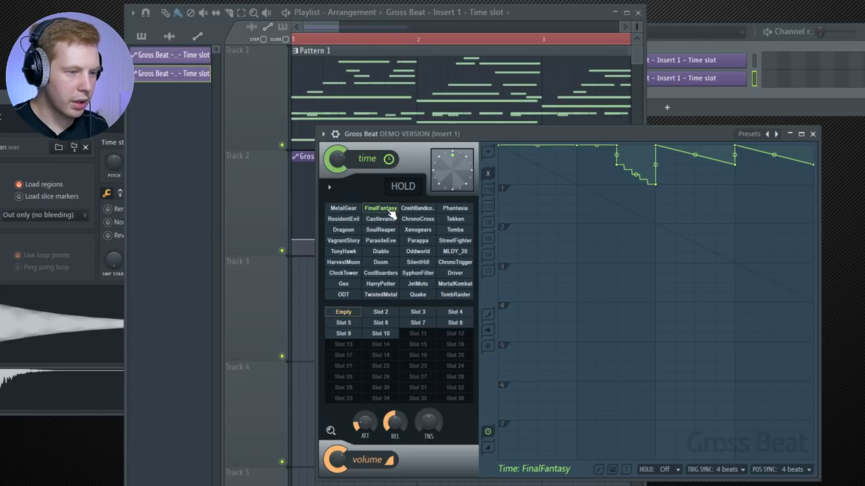
right_click(390, 211)
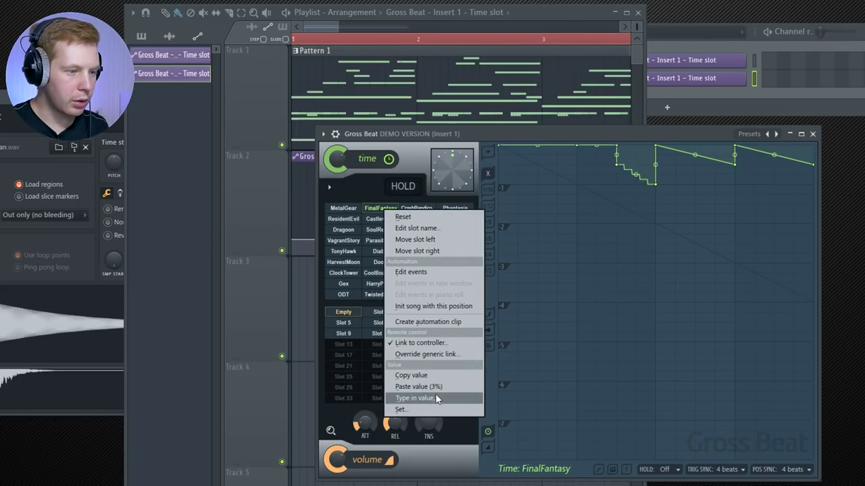
click(426, 376)
right_click(305, 324)
right_click(418, 225)
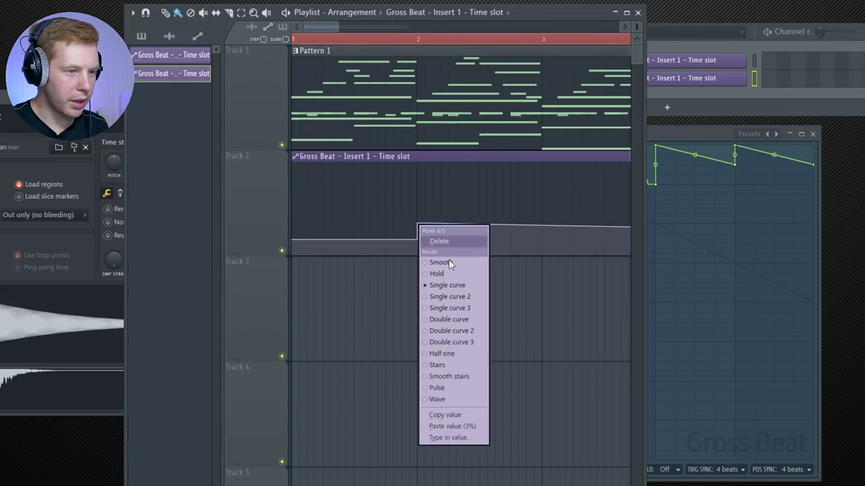
click(465, 427)
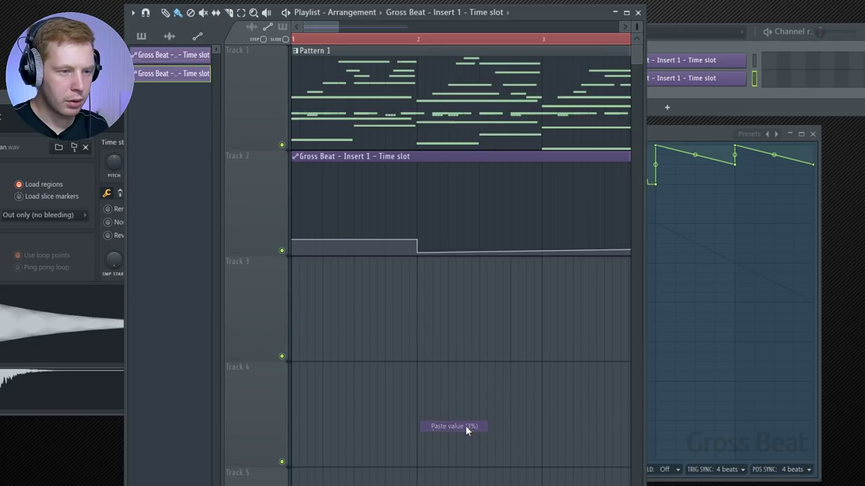
right_click(544, 250)
click(574, 453)
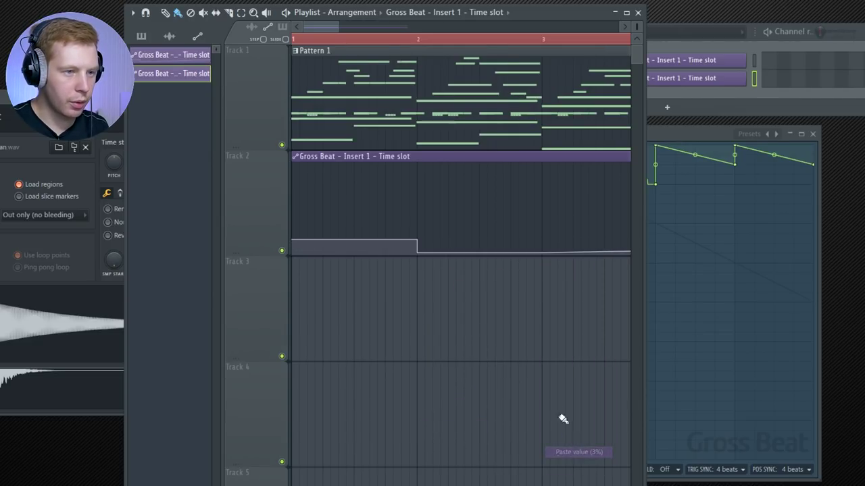
Slice the time slot automation clip at bar 3 and delete the part after the cut
scroll(525, 311, down, 1)
scroll(540, 196, down, 3)
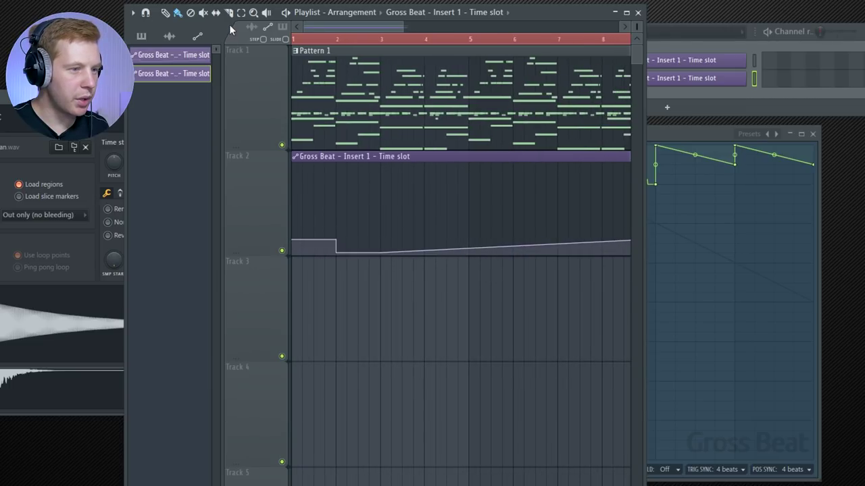
click(380, 201)
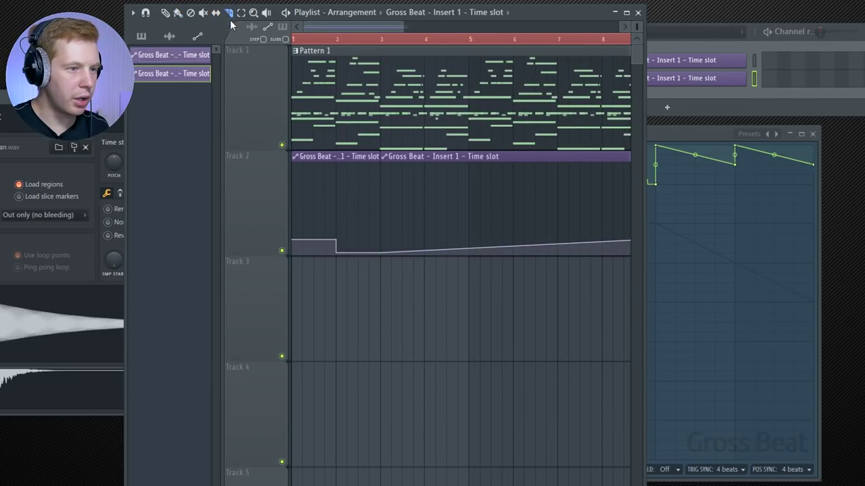
right_click(421, 162)
Duplicate the two-bar time slot automation clip along its track until it fills bars 3 to 8
drag(335, 157, 425, 157)
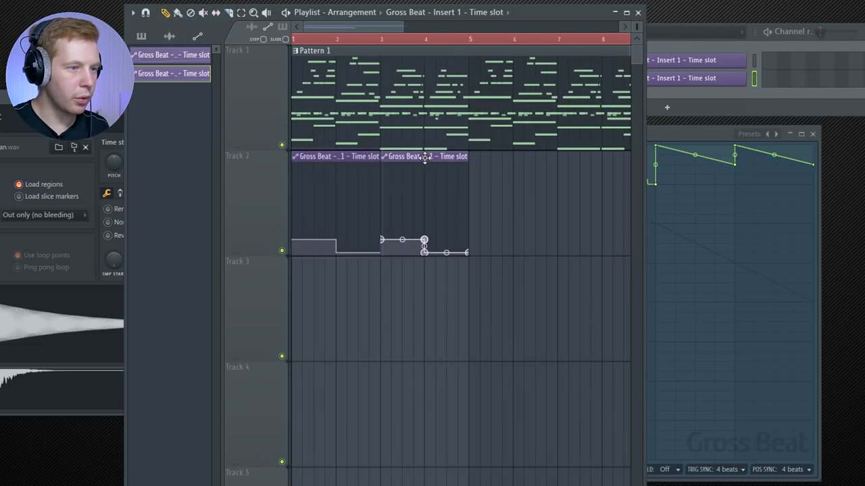
drag(508, 199, 319, 199)
mouse_move(343, 158)
mouse_down()
mouse_move(520, 173)
mouse_move(513, 175)
mouse_up()
ctrl+click(506, 386)
click(690, 160)
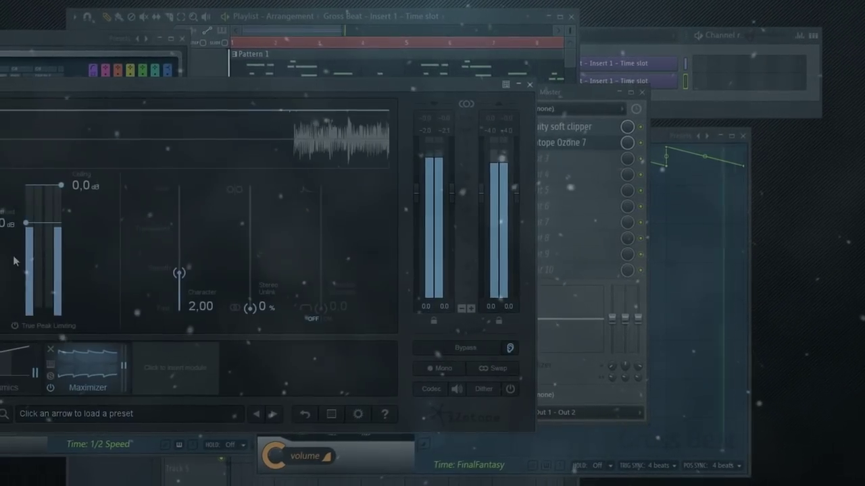
Adjust the master's Ozone 7 Maximizer threshold, ceiling, true peak limiting and stereo unlink, and load the Control Low End equalizer preset
drag(26, 223, 26, 245)
click(15, 325)
drag(62, 185, 64, 193)
click(325, 317)
drag(250, 308, 250, 278)
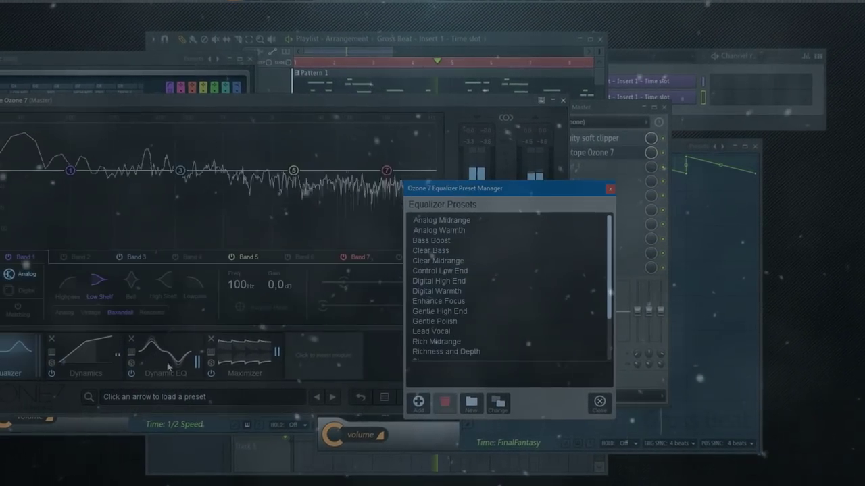
click(444, 271)
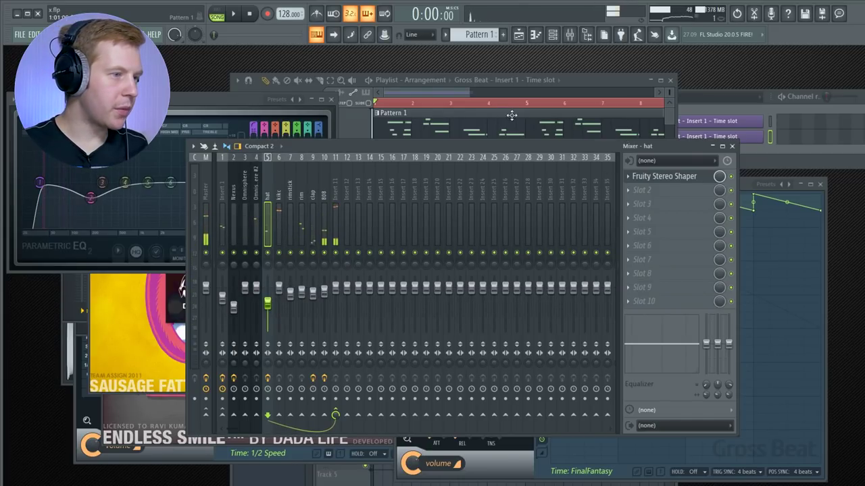
Select insert 1 and briefly play the melody group through its effect chain
click(227, 188)
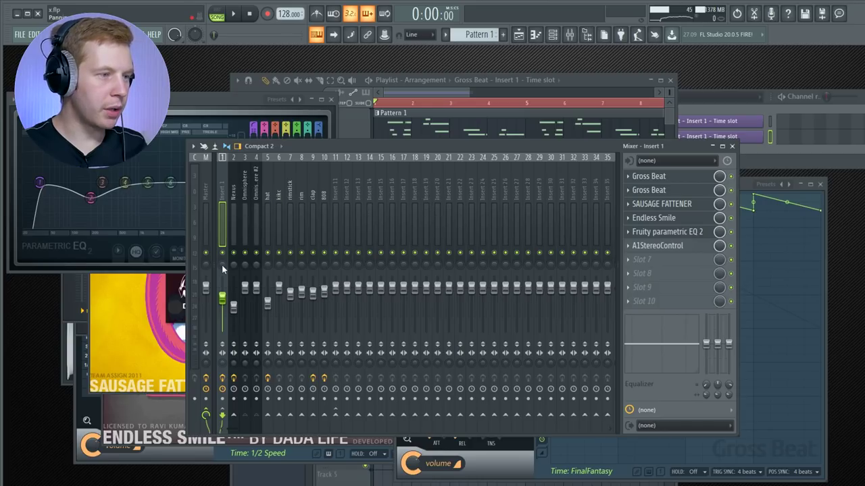
key(space)
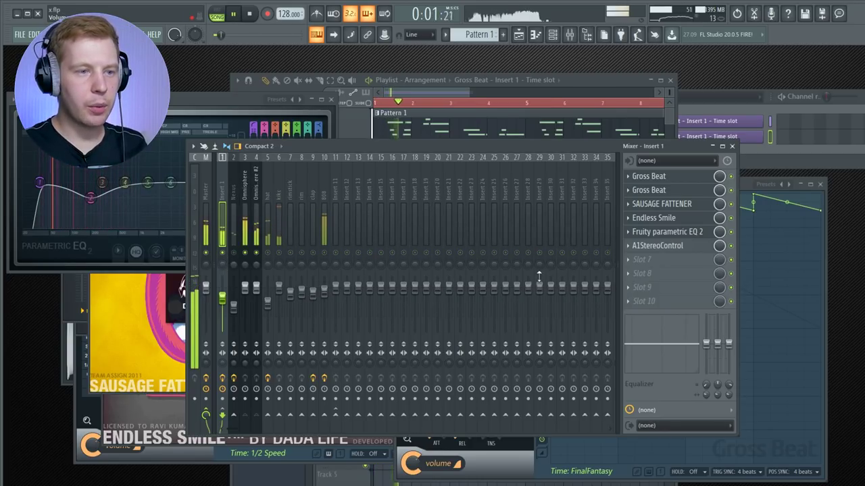
key(space)
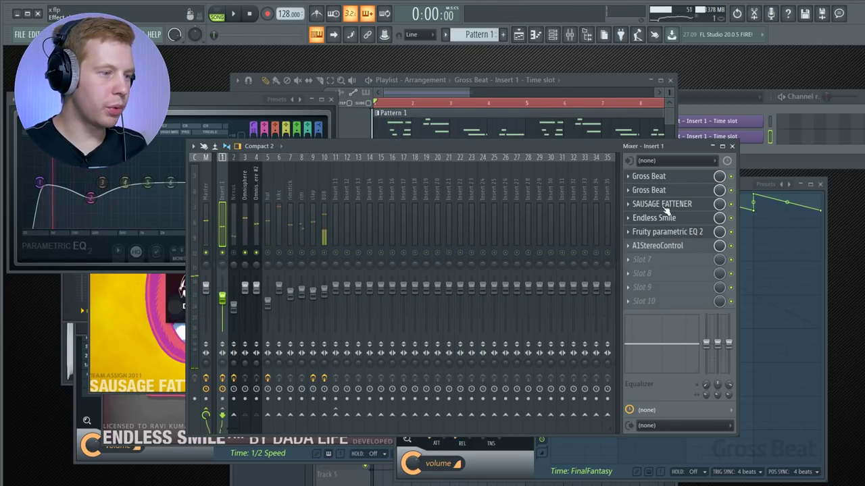
Examine the Endless Smile, Fruity Parametric EQ 2 and A1StereoControl settings on insert 1
click(666, 213)
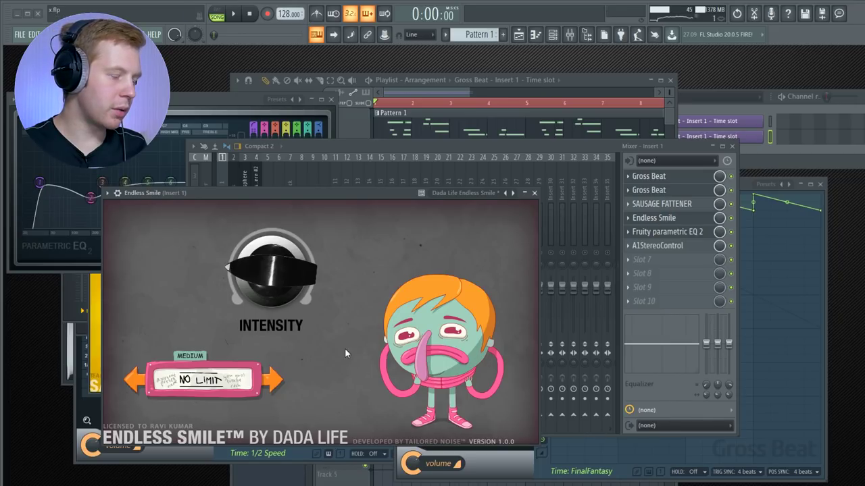
click(218, 395)
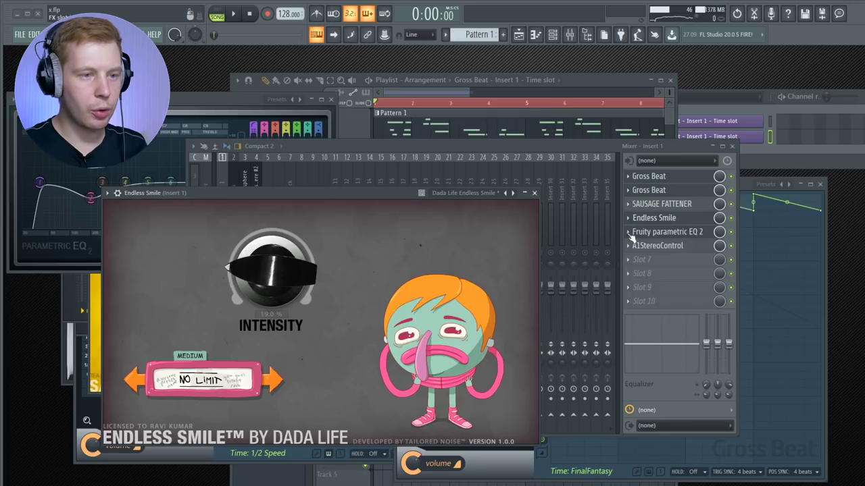
click(683, 231)
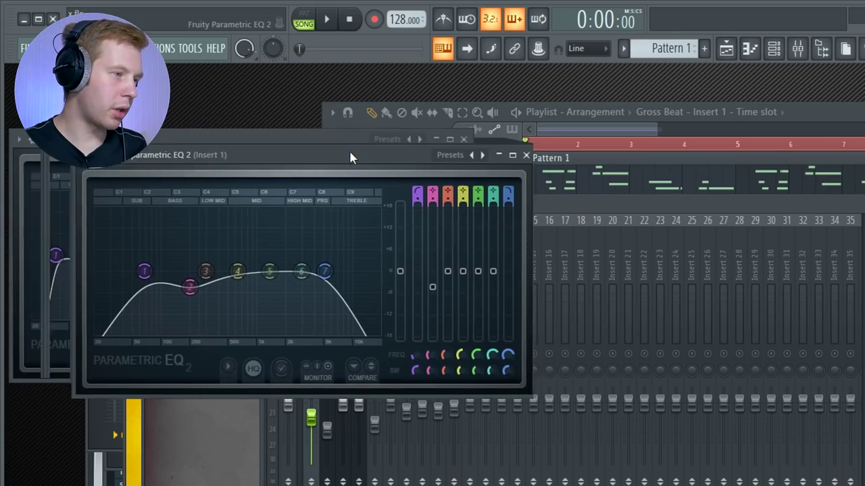
drag(350, 157, 366, 155)
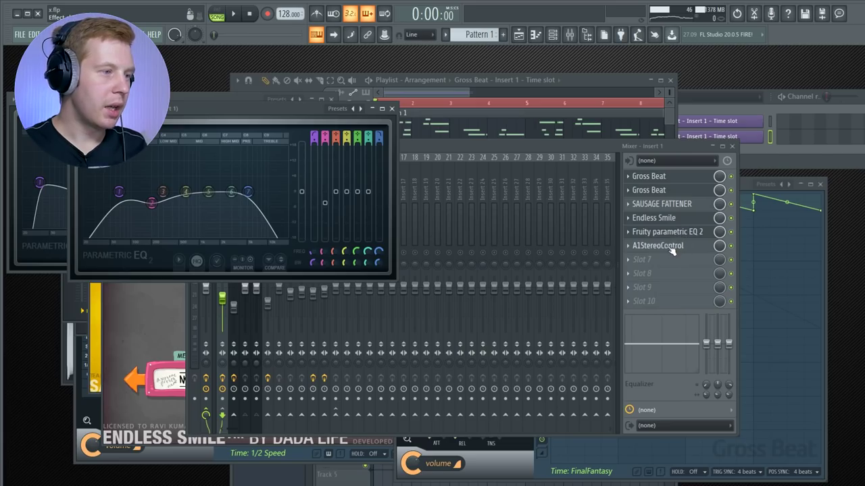
click(657, 245)
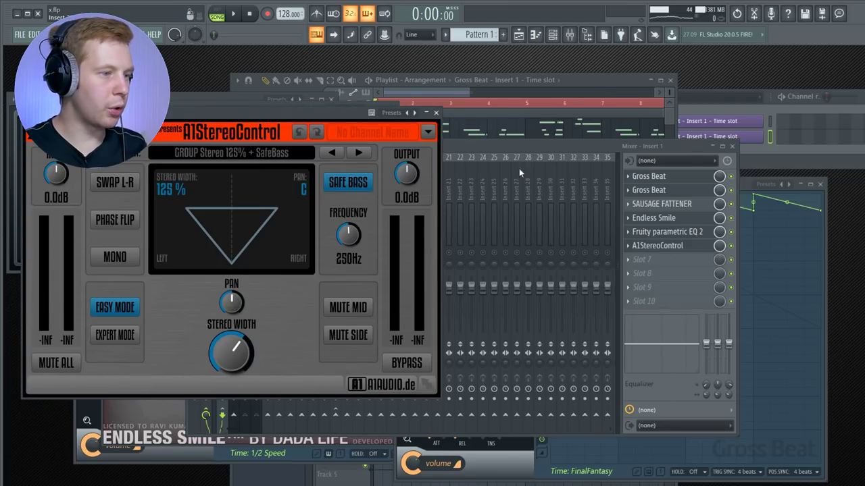
click(554, 144)
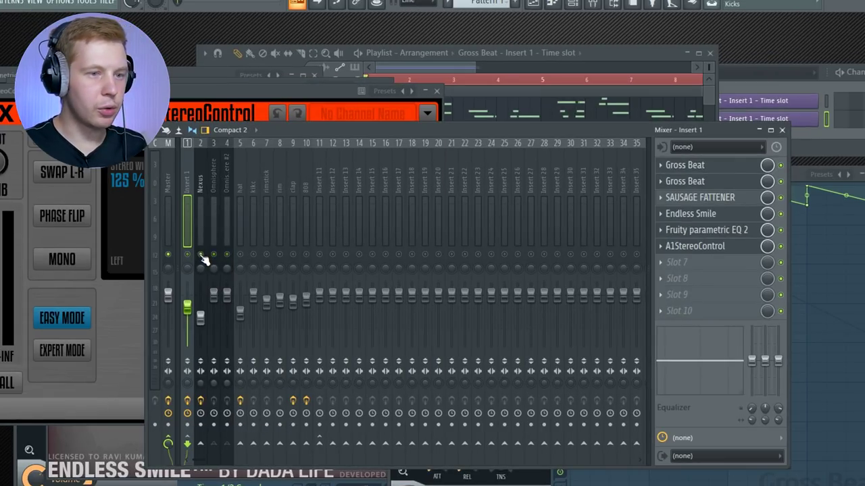
Solo the Nexus track, review the hat and clap effects, and examine the 808's Parametric EQ 2 and soft clipper
click(235, 254)
drag(243, 182, 292, 191)
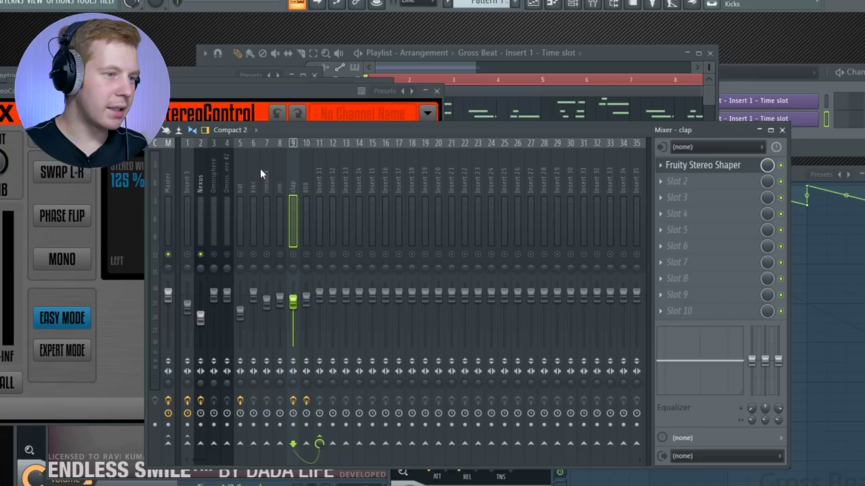
click(237, 166)
click(311, 177)
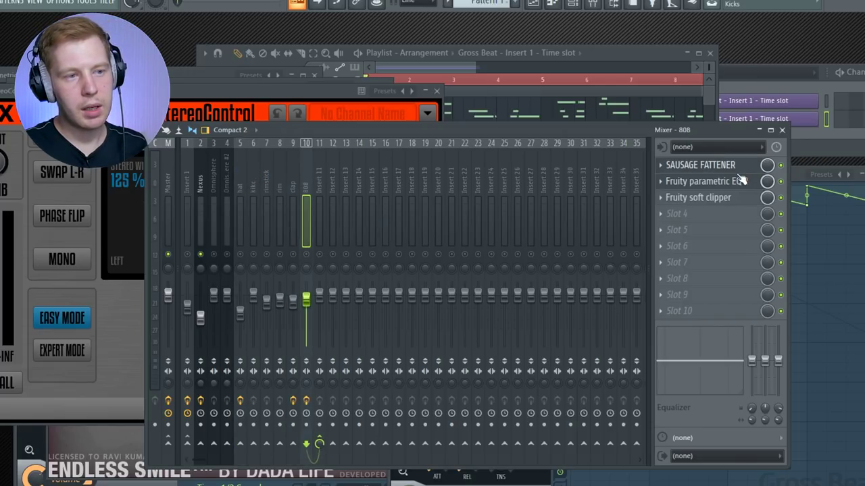
click(706, 183)
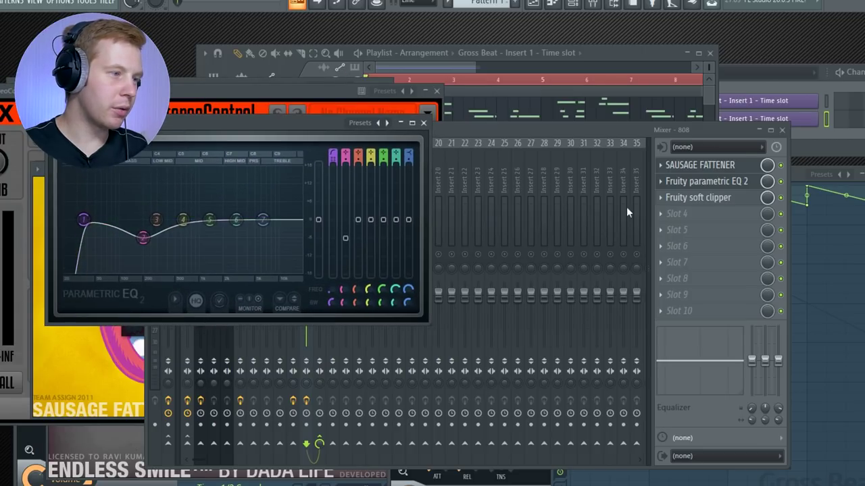
click(716, 198)
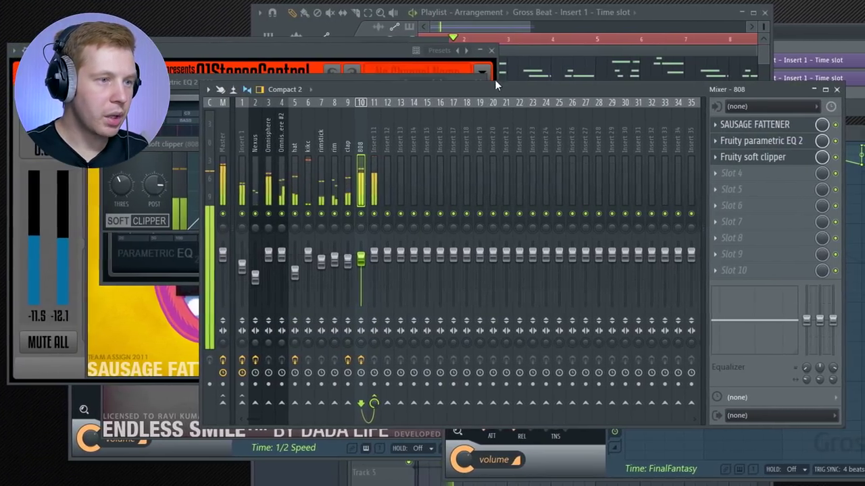
Bring the playlist forward while the full beat plays and check the arrangement with its time slot automation
click(629, 12)
click(595, 318)
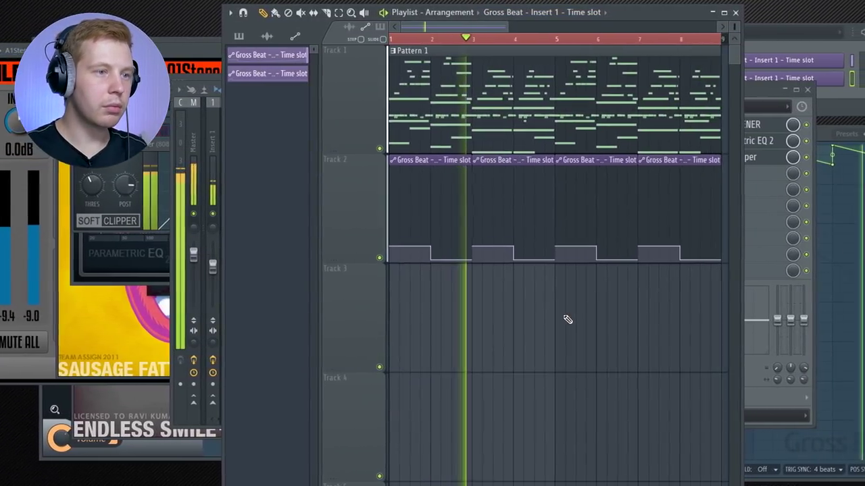